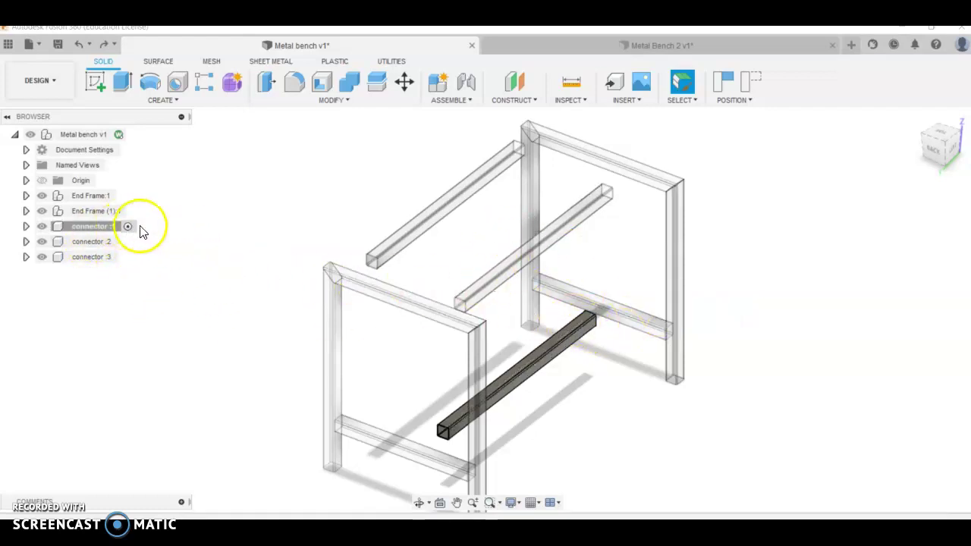
Delete the End Frame (1) component from the bench assembly
{"action": "left_click", "coordinate": [136, 228]}
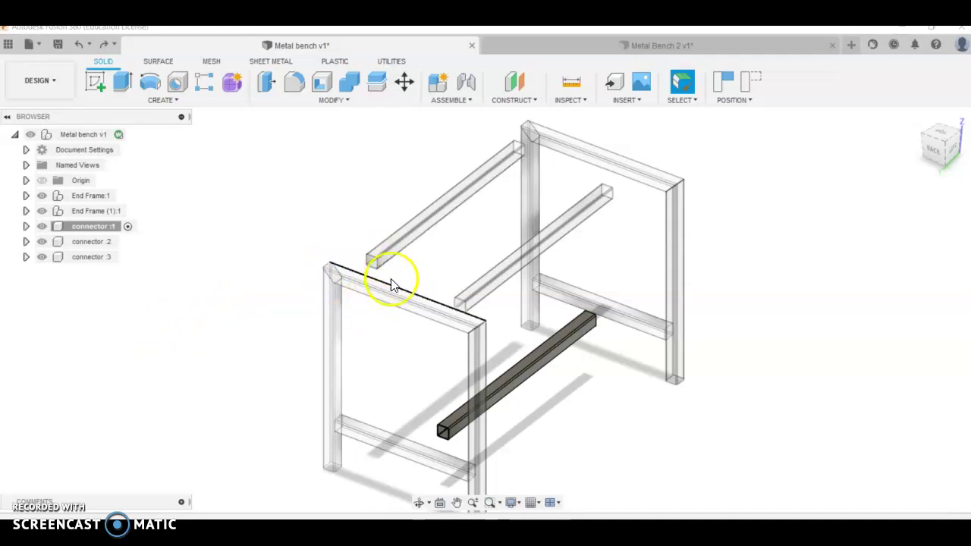
{"action": "left_click", "coordinate": [85, 212]}
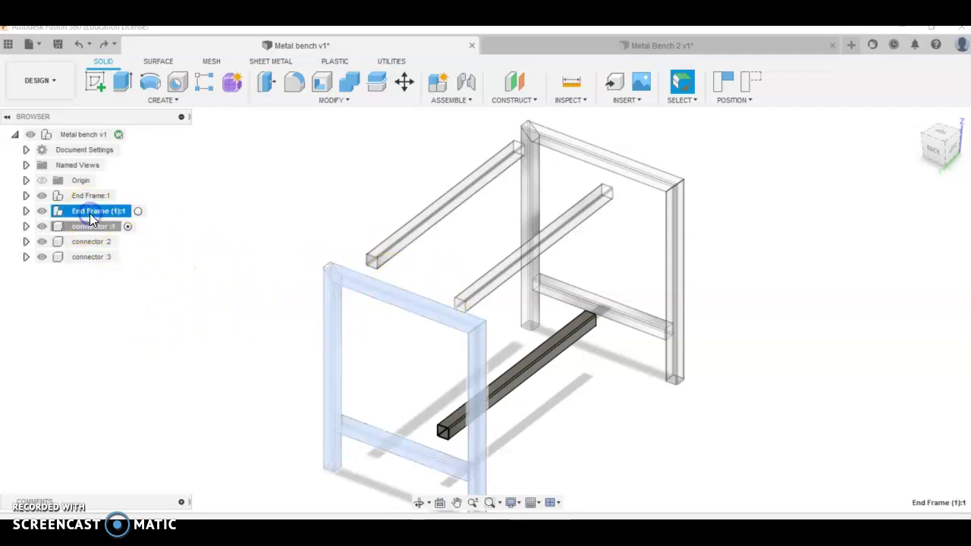
{"action": "right_click", "coordinate": [84, 213]}
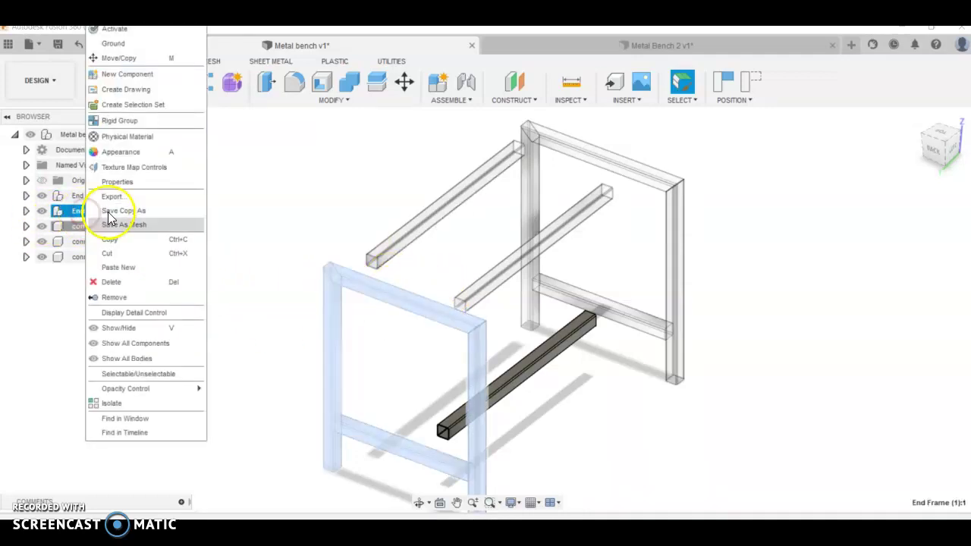
{"action": "left_click", "coordinate": [121, 282]}
{"action": "left_click", "coordinate": [444, 310]}
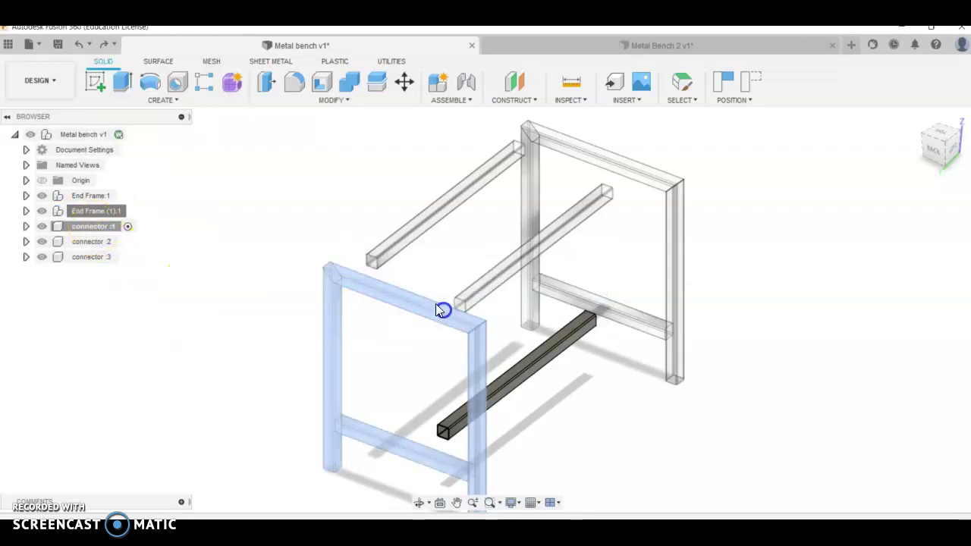
Within the remaining End Frame, rename Component2 as Leg R and Component3 as Top Rail
{"action": "left_click", "coordinate": [87, 196]}
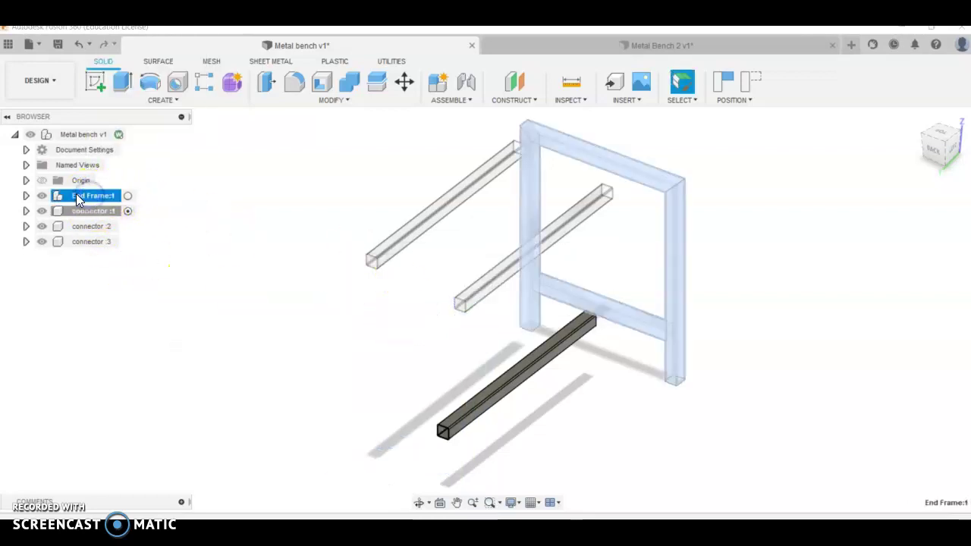
{"action": "right_click", "coordinate": [77, 194]}
{"action": "left_click", "coordinate": [67, 196]}
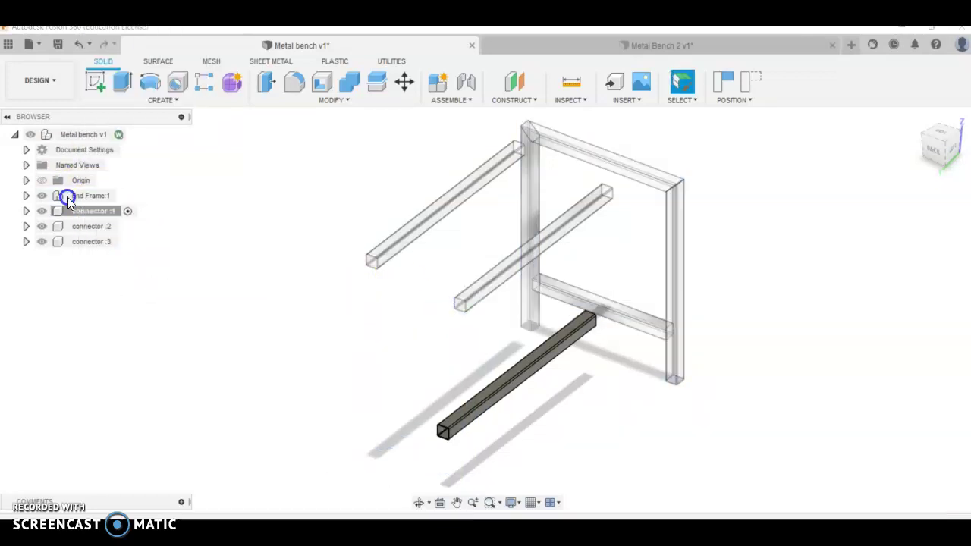
{"action": "left_click", "coordinate": [26, 196]}
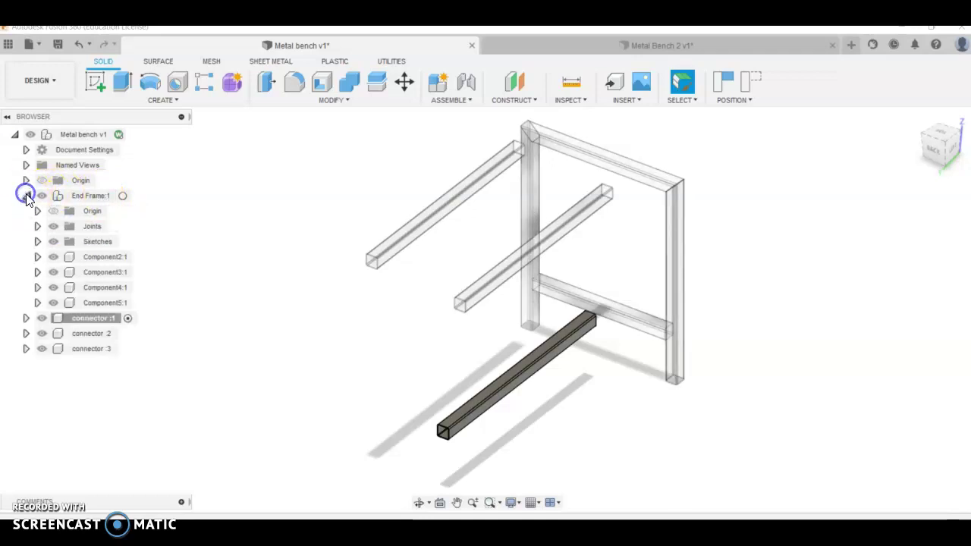
{"action": "double_click", "coordinate": [104, 258]}
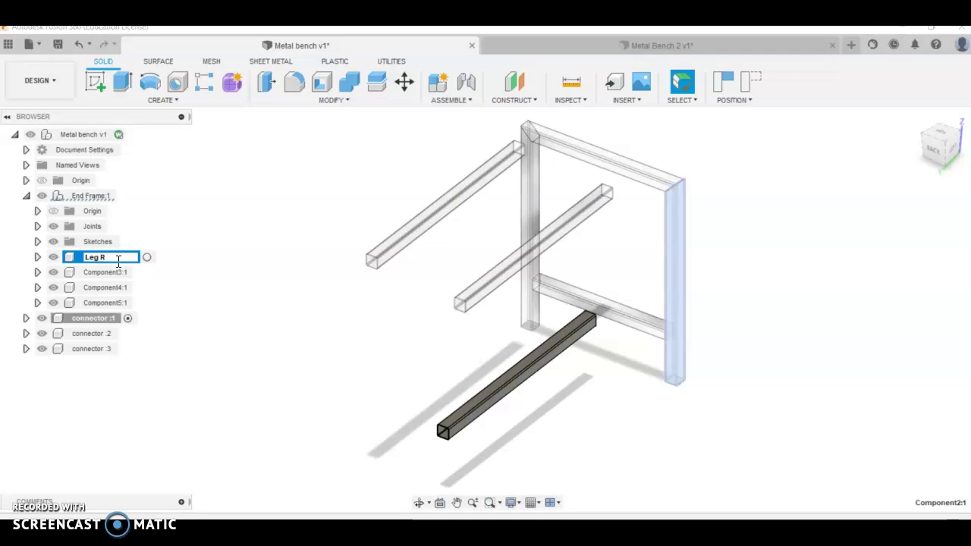
{"action": "left_click", "coordinate": [108, 274]}
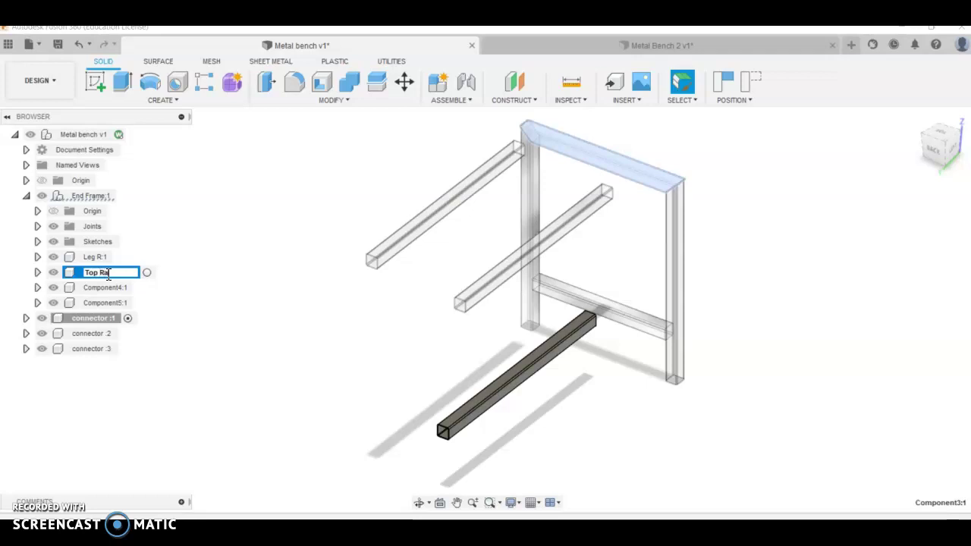
{"action": "type", "text": "Top Rail"}
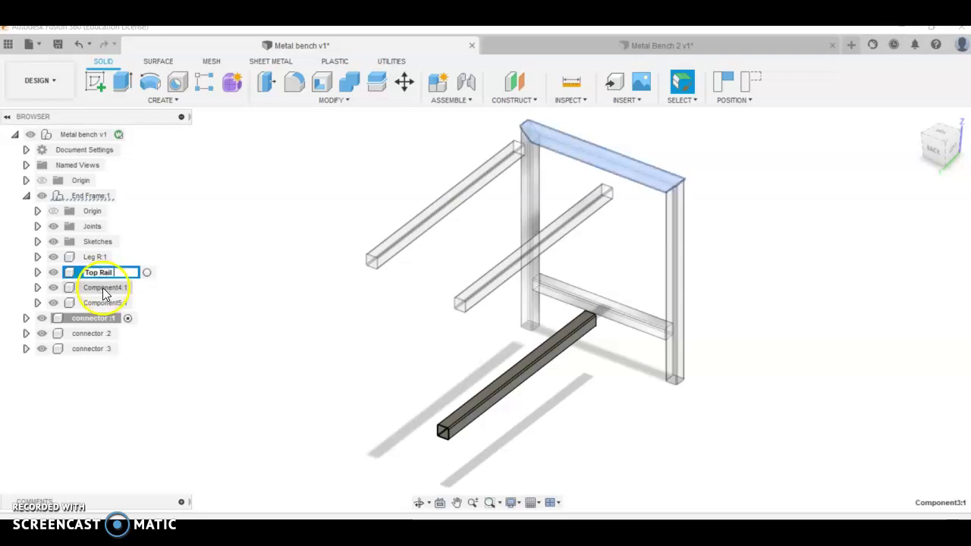
Rename the End Frame's Component4 as Leg L and Component5 as Bottom Rail
{"action": "left_click", "coordinate": [102, 289]}
{"action": "left_click", "coordinate": [106, 287]}
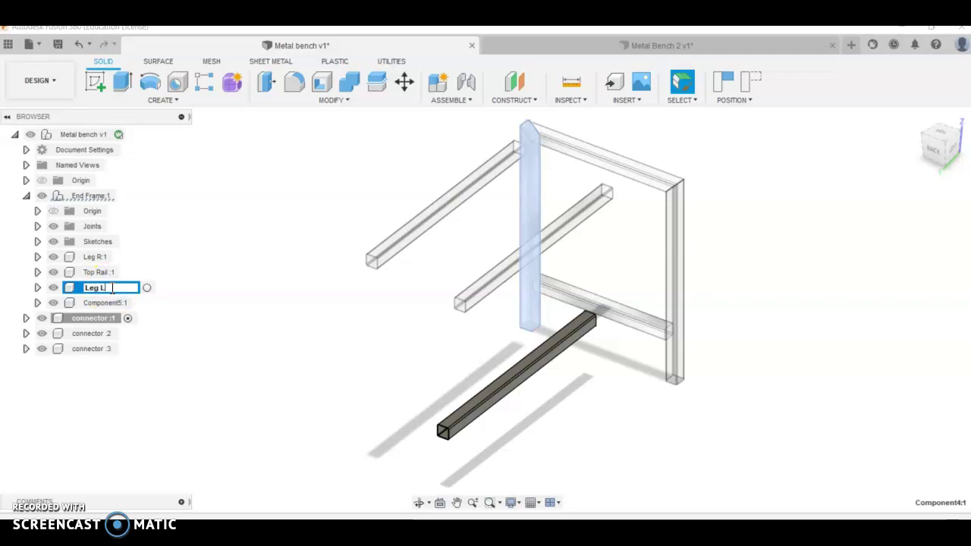
{"action": "type", "text": "Leg L"}
{"action": "left_click", "coordinate": [105, 303]}
{"action": "left_click", "coordinate": [106, 304]}
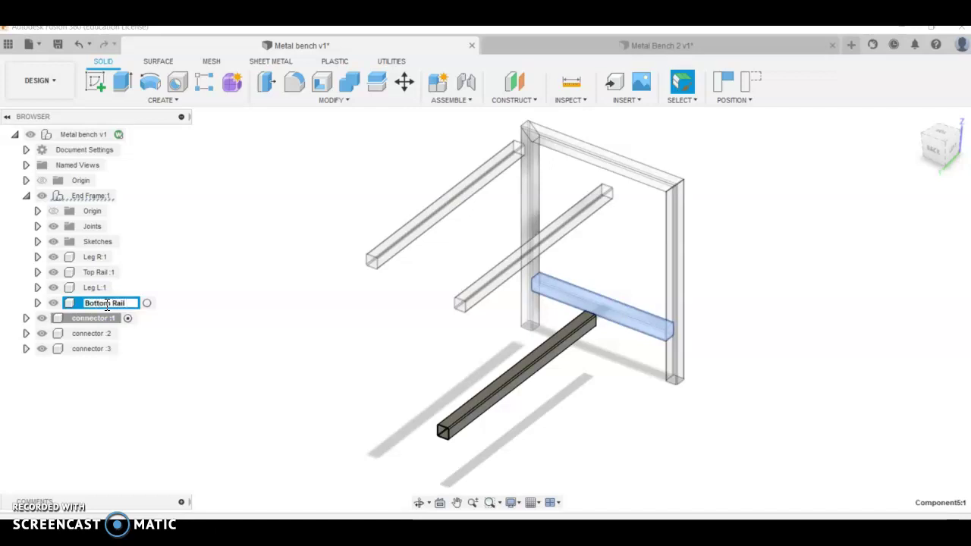
{"action": "type", "text": "Bottom Rail"}
{"action": "left_click", "coordinate": [134, 444]}
Copy the End Frame and paste it as a new independent component into the top-level Metal bench assembly
{"action": "left_click", "coordinate": [85, 195]}
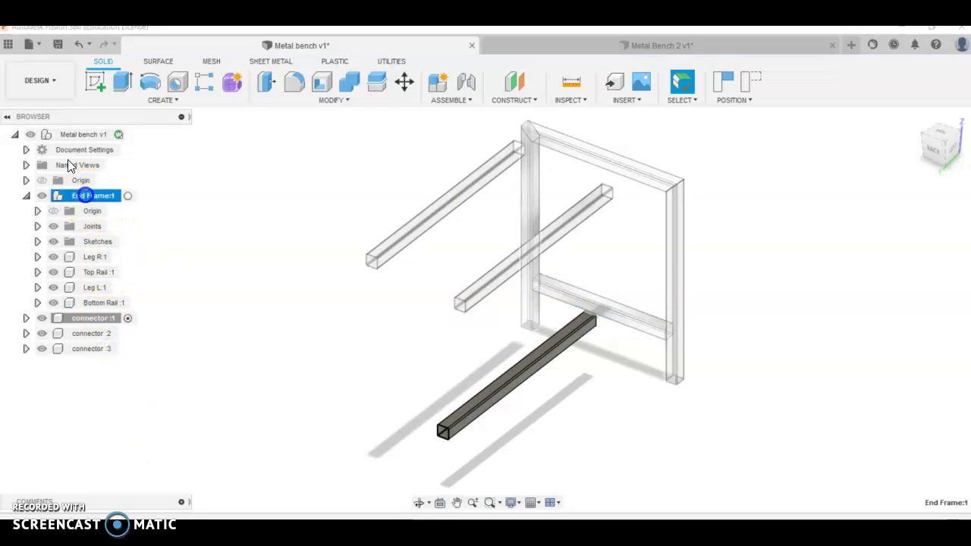
{"action": "right_click", "coordinate": [86, 195]}
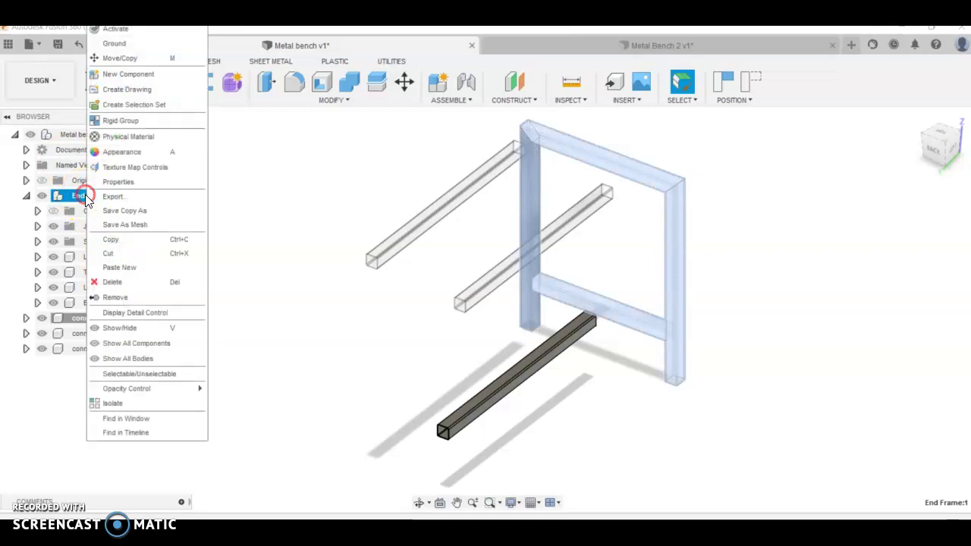
{"action": "left_click", "coordinate": [106, 240]}
{"action": "left_click", "coordinate": [79, 135]}
{"action": "right_click", "coordinate": [79, 135]}
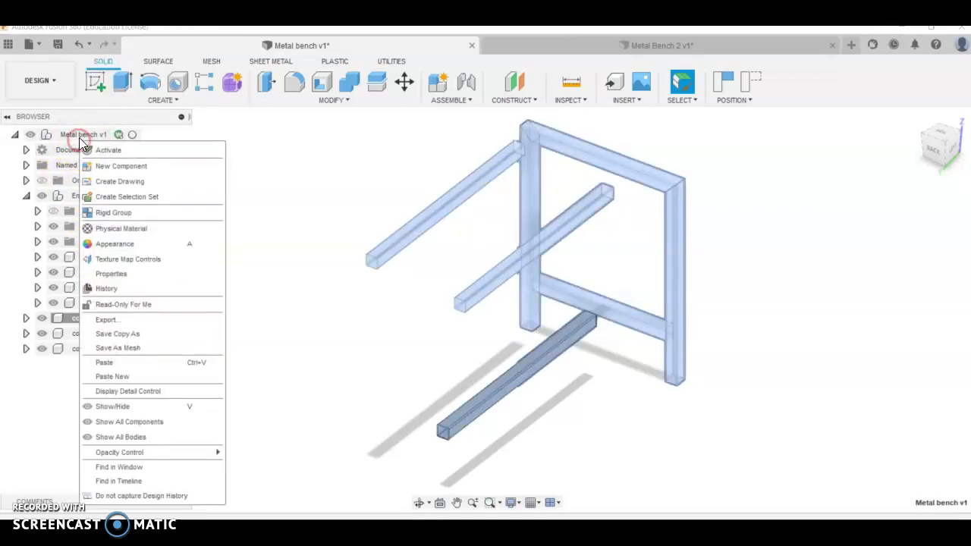
{"action": "left_click", "coordinate": [116, 374]}
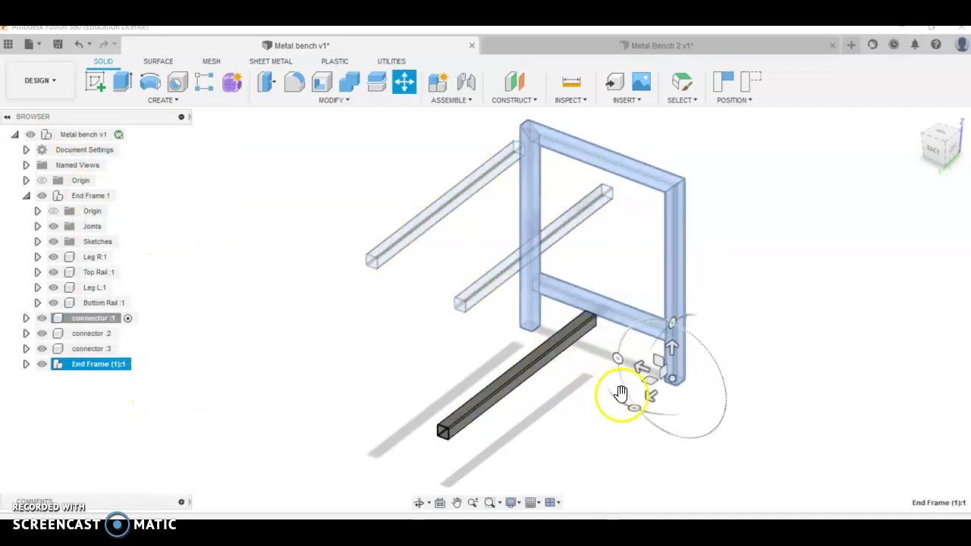
Move the pasted end frame 800 mm along the connectors' direction to the opposite end of the bench
{"action": "left_click_drag", "start_coordinate": [648, 399], "coordinate": [510, 512]}
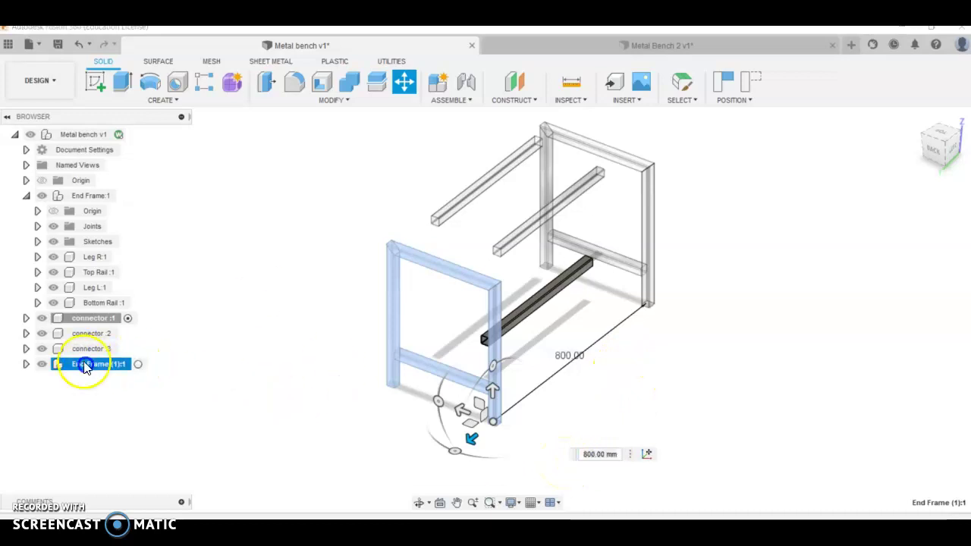
{"action": "left_click", "coordinate": [26, 196]}
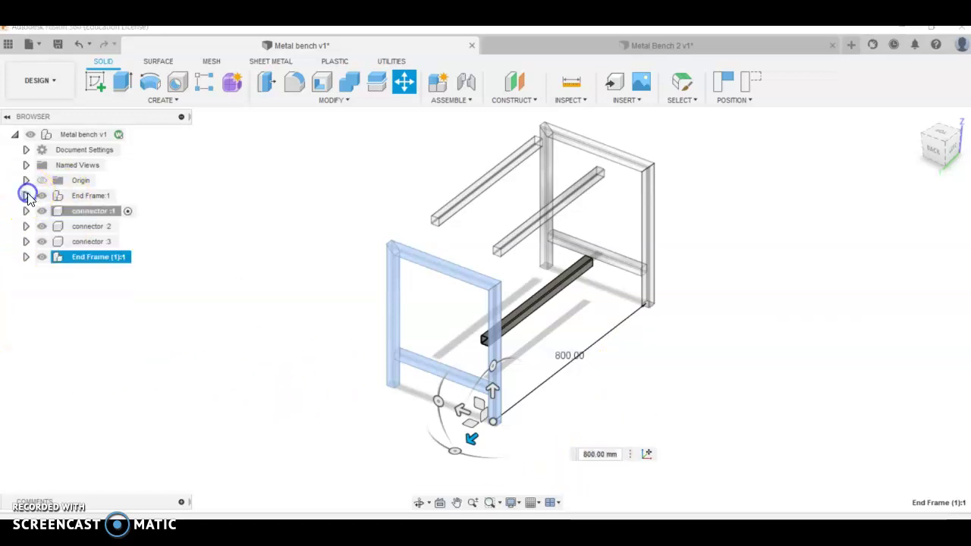
{"action": "left_click", "coordinate": [118, 217]}
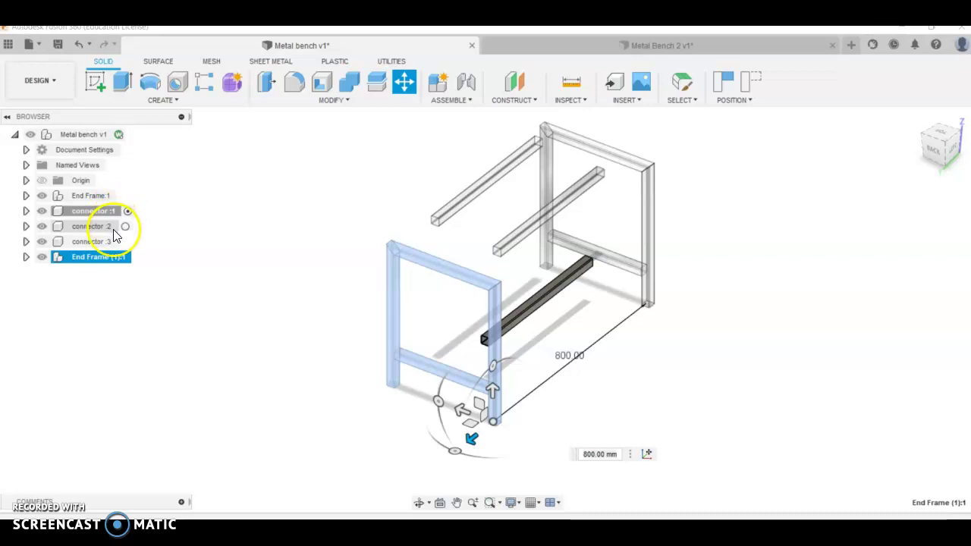
{"action": "left_click", "coordinate": [226, 336]}
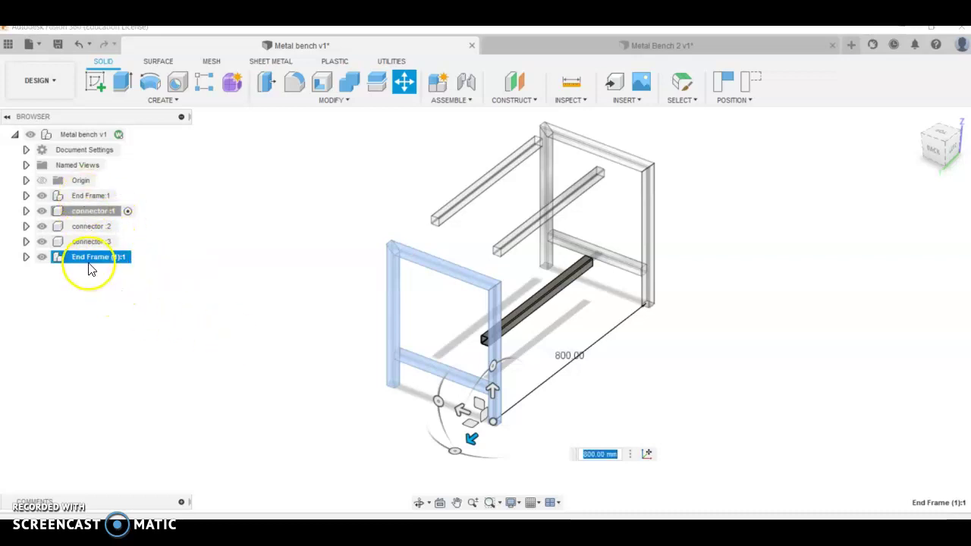
{"action": "left_click", "coordinate": [193, 321]}
{"action": "key", "text": "Return"}
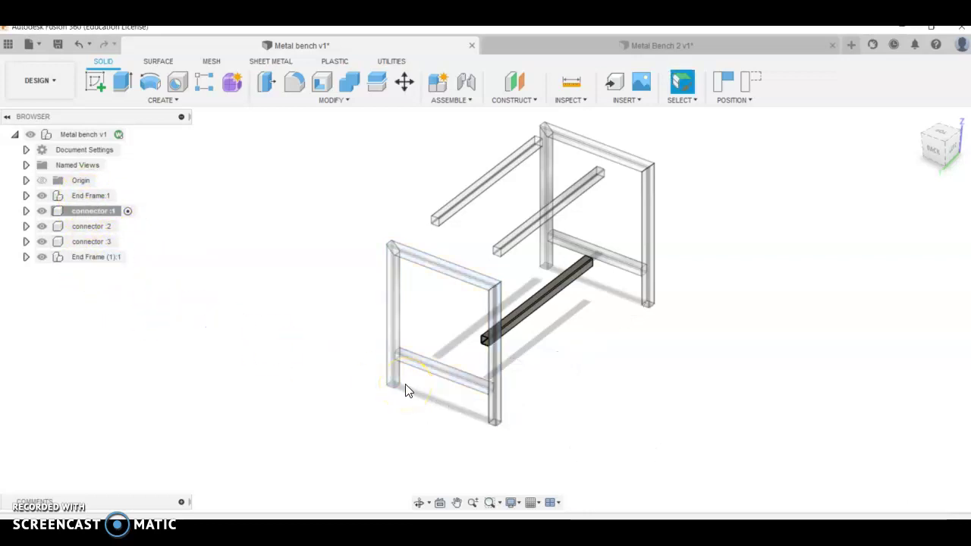
Activate the top-level Metal bench component
{"action": "left_click", "coordinate": [94, 134]}
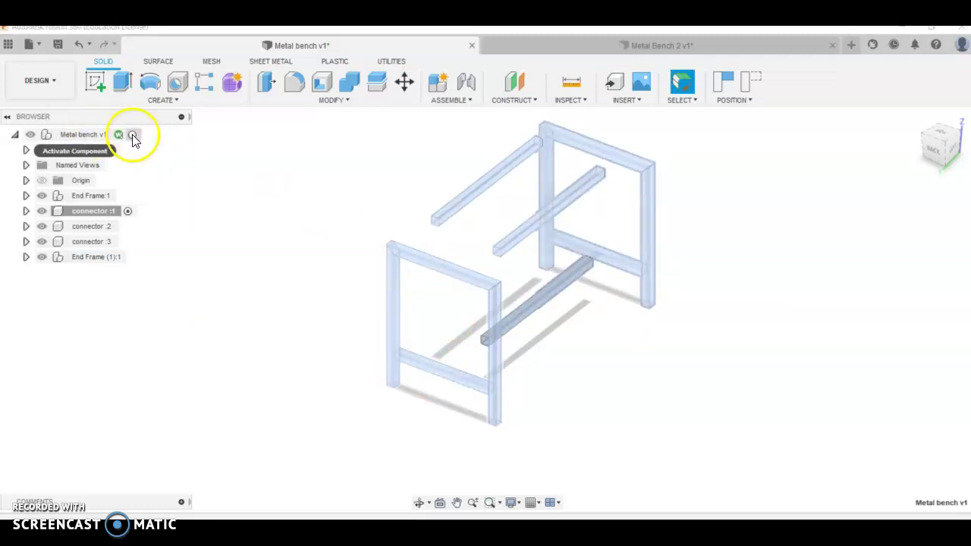
{"action": "left_click", "coordinate": [133, 136]}
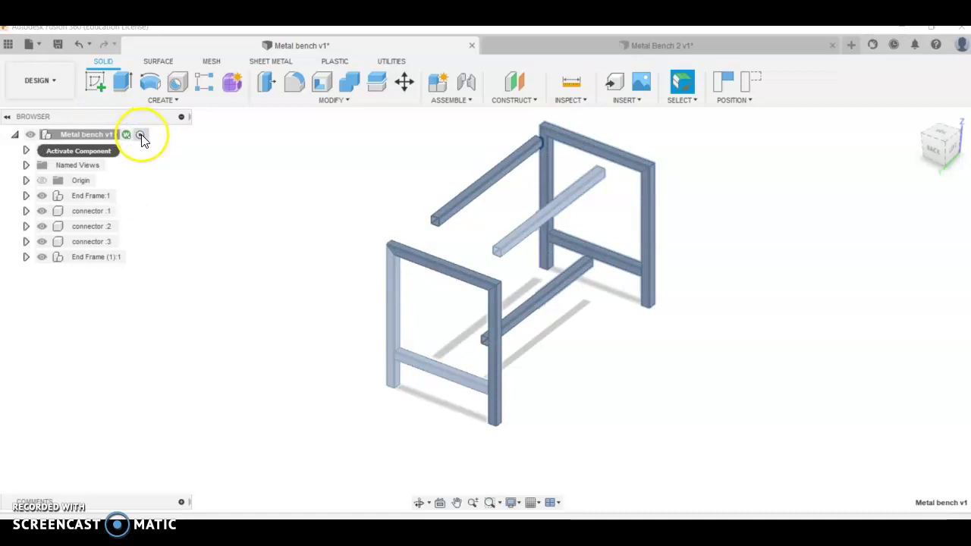
{"action": "left_click", "coordinate": [196, 286]}
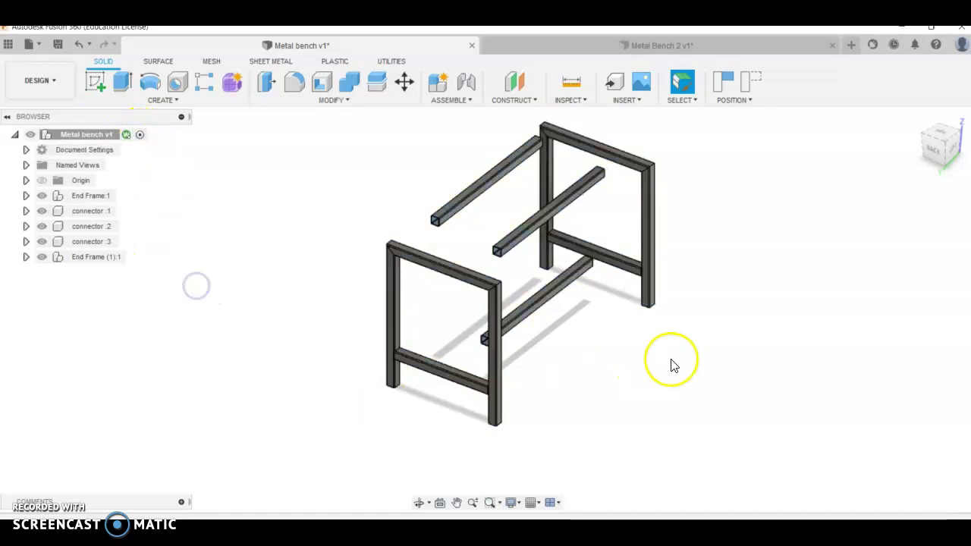
{"action": "middle_click_drag", "start_coordinate": [672, 364], "coordinate": [653, 359], "text": "shift"}
{"action": "scroll", "coordinate": [643, 386], "scroll_direction": "down", "scroll_amount": 3}
{"action": "scroll", "coordinate": [603, 308], "scroll_direction": "up", "scroll_amount": 5}
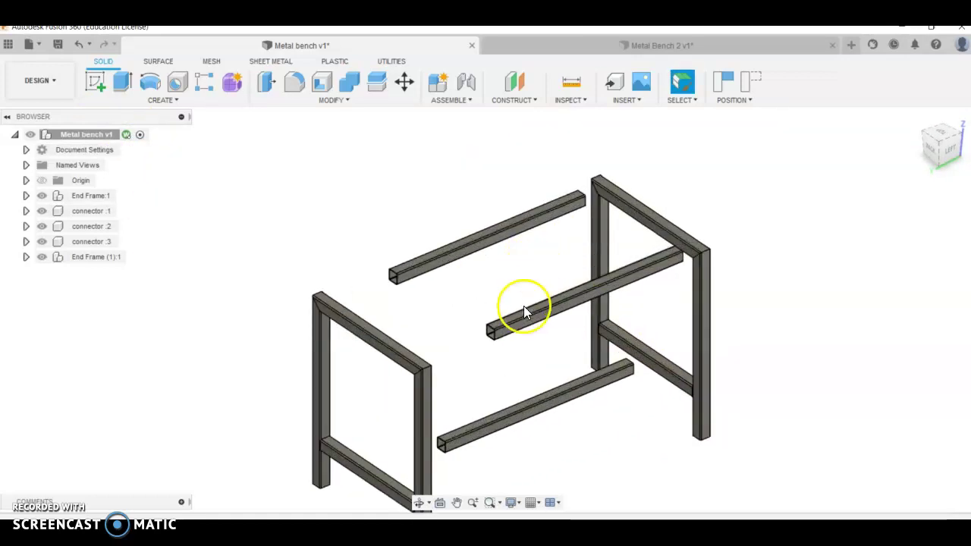
{"action": "left_click", "coordinate": [471, 86]}
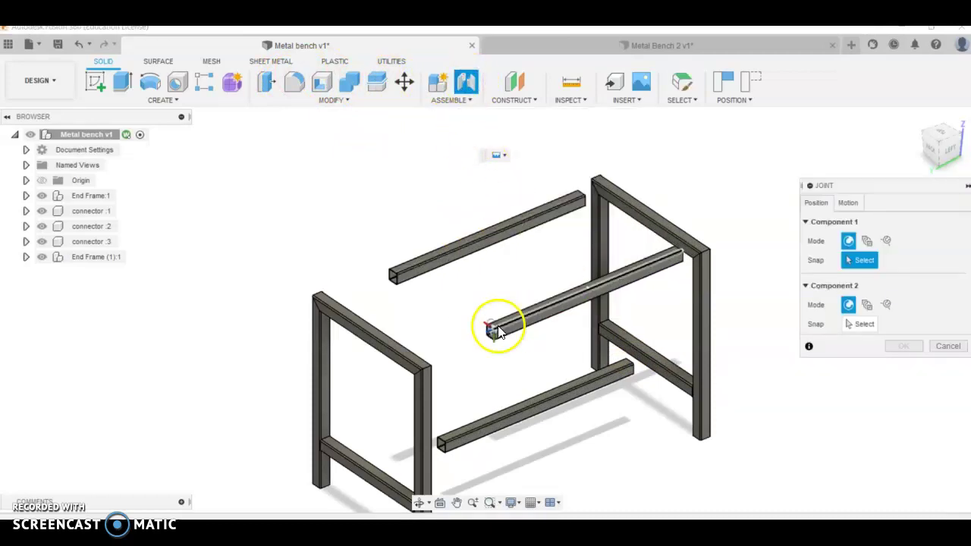
{"action": "scroll", "coordinate": [493, 328], "scroll_direction": "down", "scroll_amount": 3}
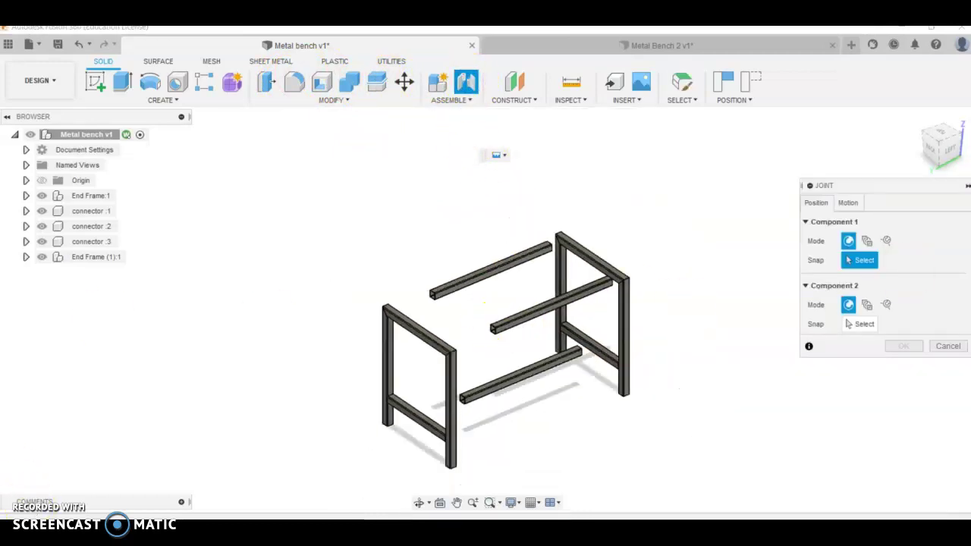
{"action": "scroll", "coordinate": [533, 312], "scroll_direction": "up", "scroll_amount": 3}
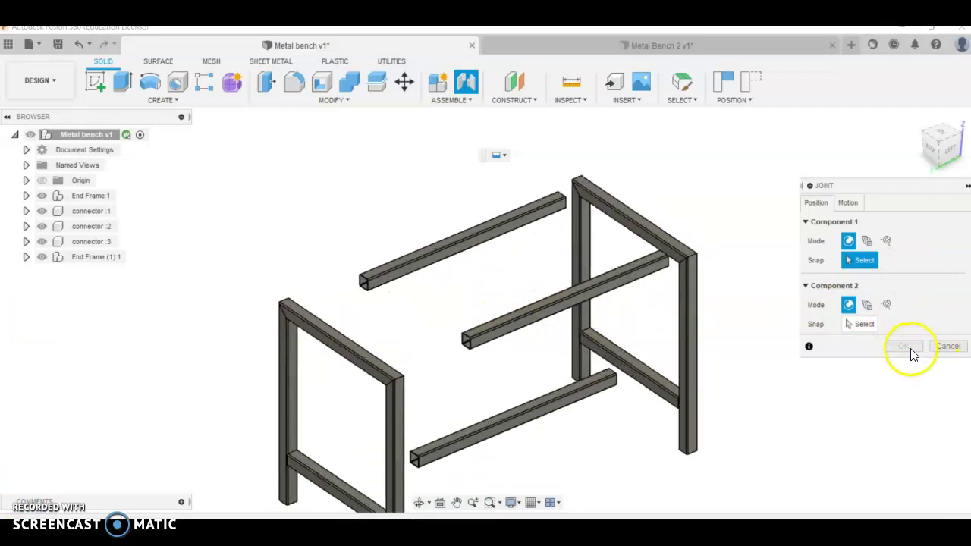
{"action": "left_click", "coordinate": [937, 345]}
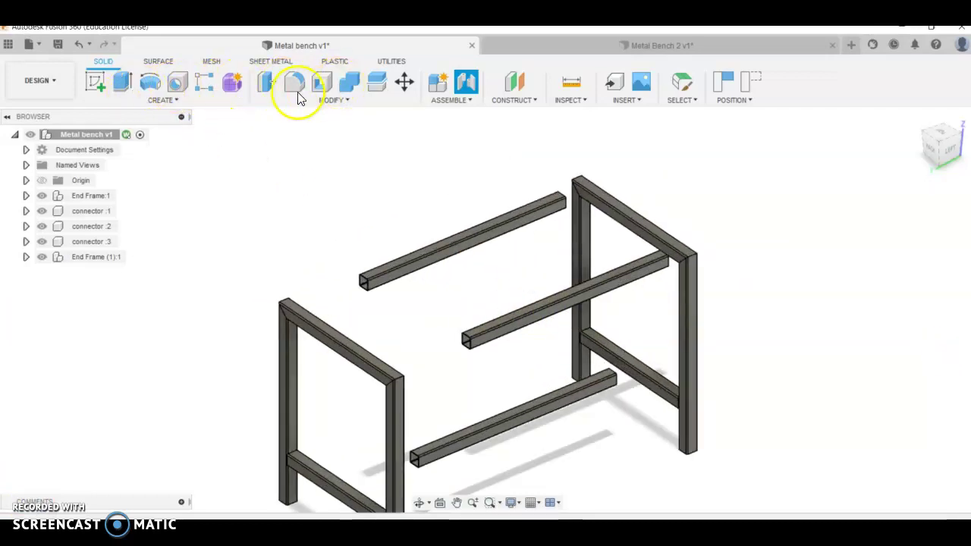
Start a joint with its first origin at the midpoint of the vertical edge on connector 2's open end
{"action": "left_click", "coordinate": [472, 83]}
{"action": "scroll", "coordinate": [516, 329], "scroll_direction": "up", "scroll_amount": 3}
{"action": "scroll", "coordinate": [444, 368], "scroll_direction": "down", "scroll_amount": 4}
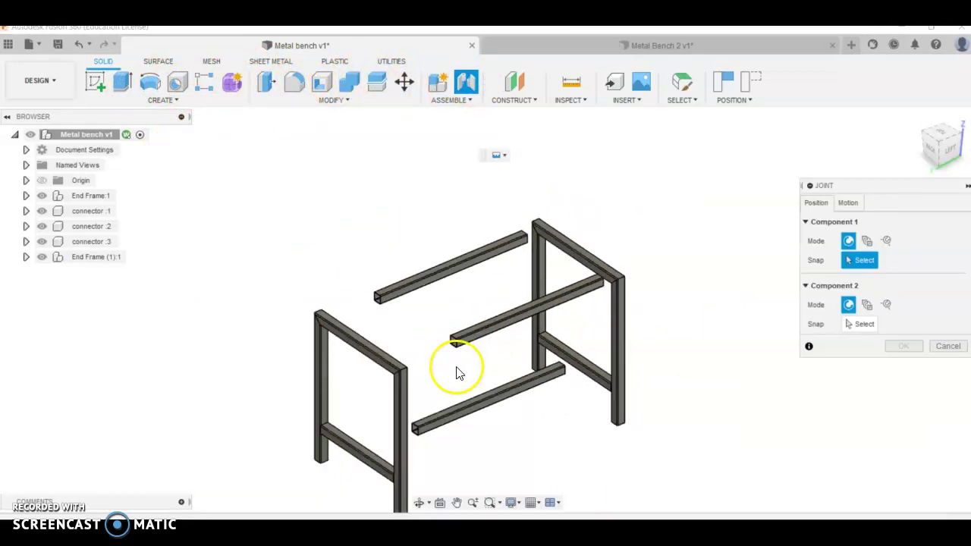
{"action": "scroll", "coordinate": [447, 351], "scroll_direction": "up", "scroll_amount": 4}
{"action": "scroll", "coordinate": [470, 312], "scroll_direction": "up", "scroll_amount": 8}
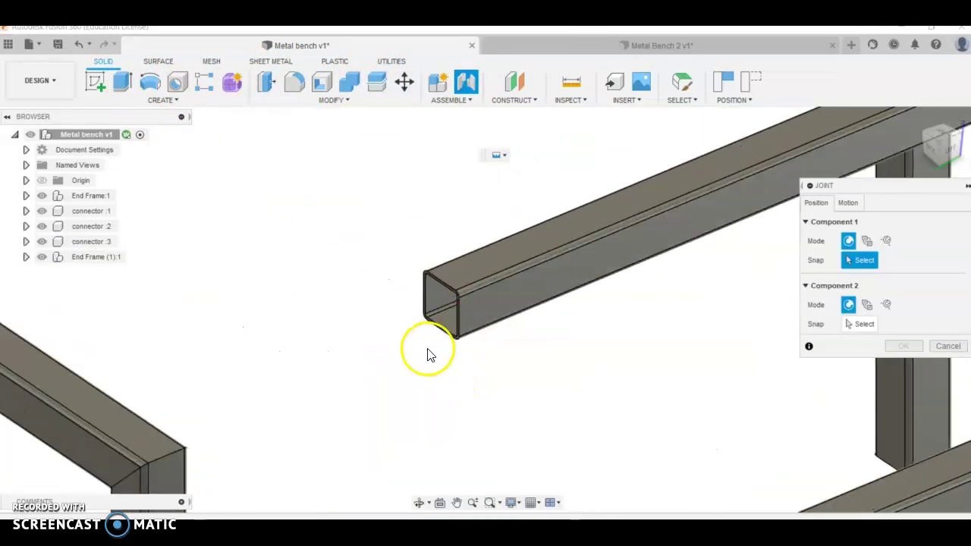
{"action": "left_click", "coordinate": [479, 308]}
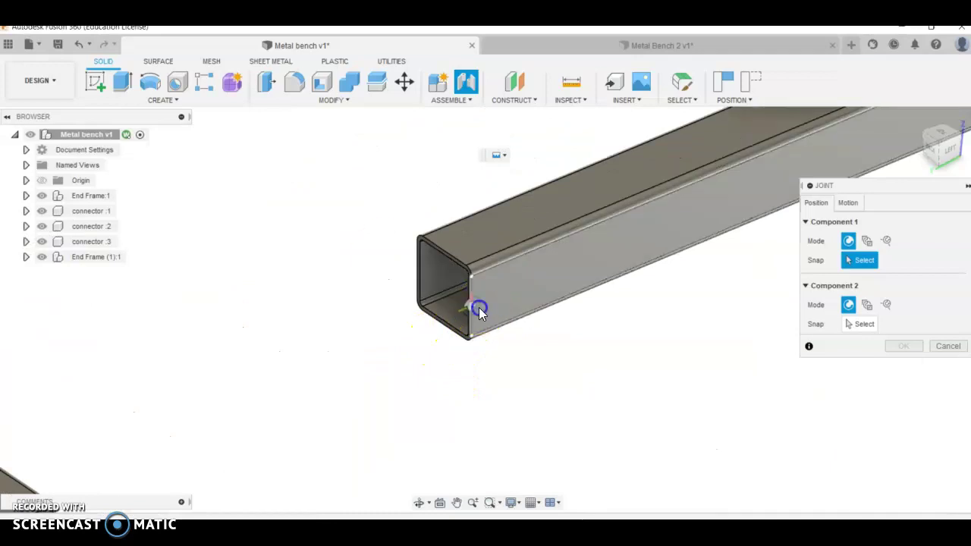
Place the second joint origin at the inner end of the top edge of Leg R in End Frame (1)
{"action": "scroll", "coordinate": [631, 331], "scroll_direction": "down", "scroll_amount": 4}
{"action": "middle_click_drag", "start_coordinate": [312, 295], "coordinate": [369, 344], "text": "shift"}
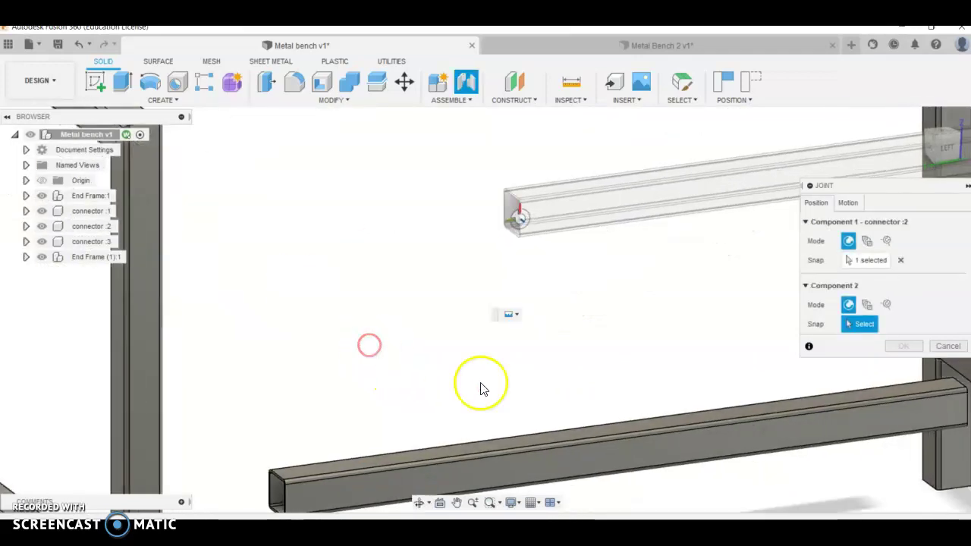
{"action": "scroll", "coordinate": [482, 384], "scroll_direction": "down", "scroll_amount": 3}
{"action": "scroll", "coordinate": [499, 280], "scroll_direction": "up", "scroll_amount": 6}
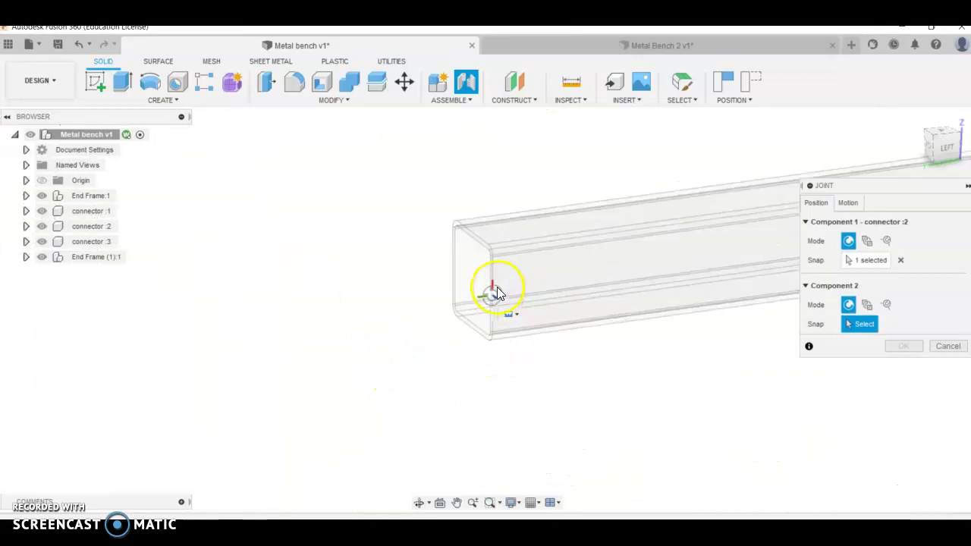
{"action": "middle_click_drag", "start_coordinate": [497, 288], "coordinate": [478, 284], "text": "shift"}
{"action": "scroll", "coordinate": [556, 279], "scroll_direction": "down", "scroll_amount": 2}
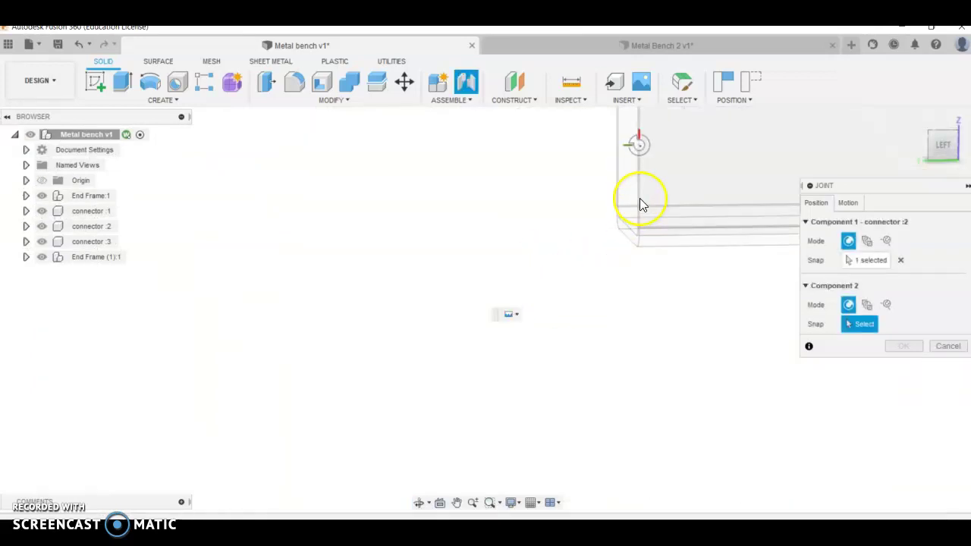
{"action": "scroll", "coordinate": [640, 217], "scroll_direction": "down", "scroll_amount": 2}
{"action": "scroll", "coordinate": [639, 218], "scroll_direction": "down", "scroll_amount": 6}
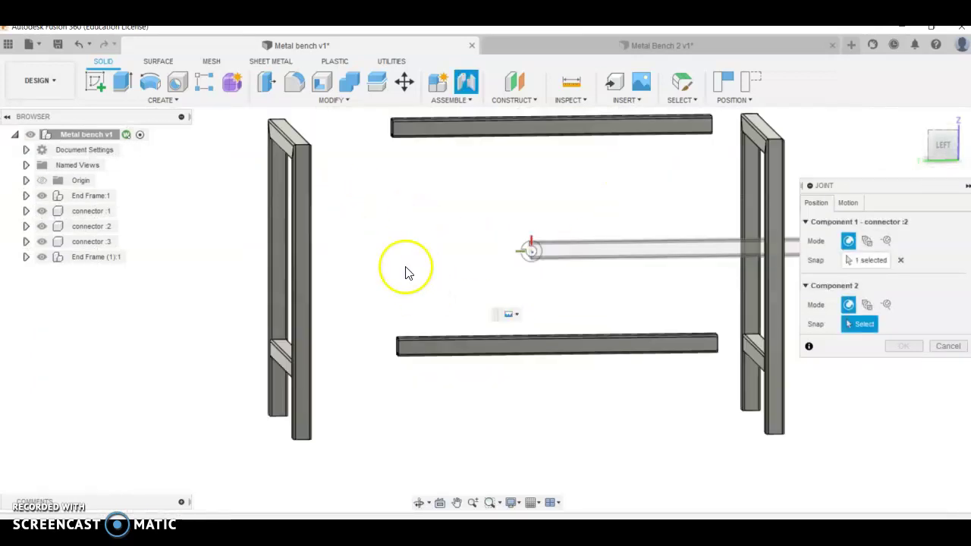
{"action": "scroll", "coordinate": [315, 167], "scroll_direction": "up", "scroll_amount": 5}
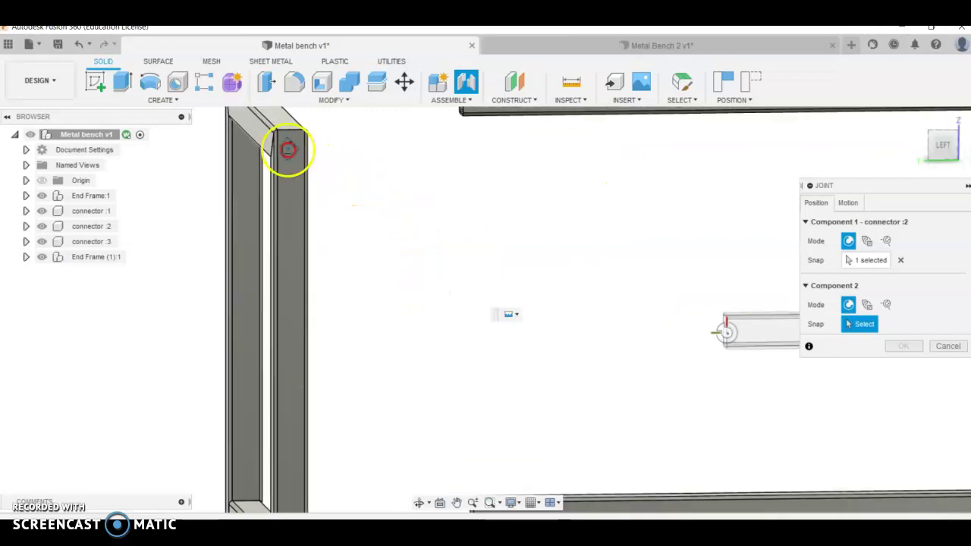
{"action": "middle_click_drag", "start_coordinate": [338, 175], "coordinate": [352, 184], "text": "shift"}
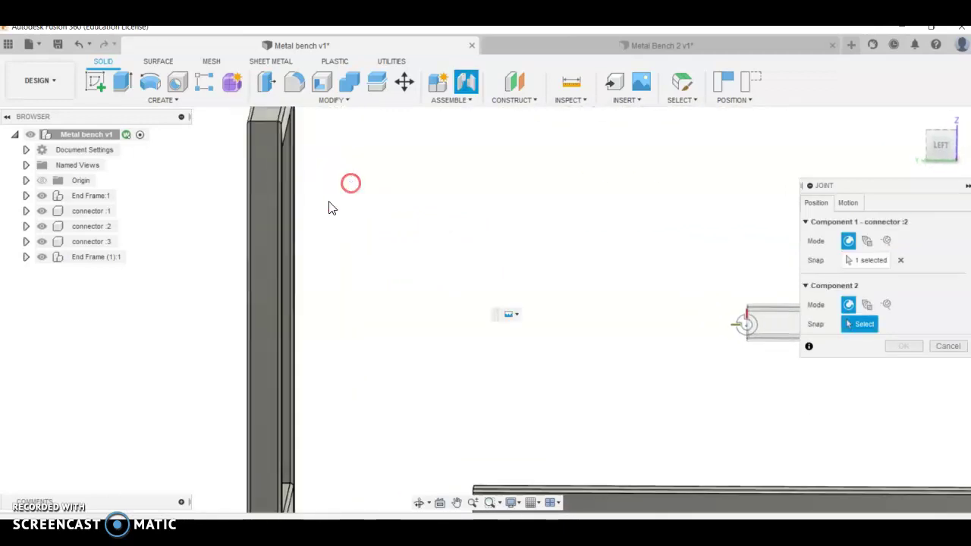
{"action": "scroll", "coordinate": [278, 180], "scroll_direction": "up", "scroll_amount": 1}
{"action": "middle_click_drag", "start_coordinate": [277, 178], "coordinate": [336, 192], "text": "shift"}
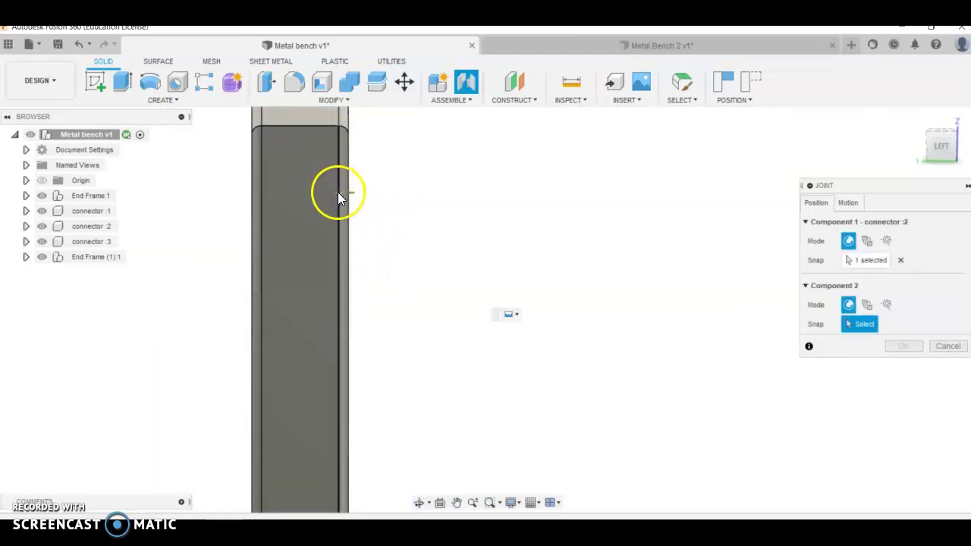
{"action": "middle_click_drag", "start_coordinate": [362, 276], "coordinate": [368, 464], "text": "shift"}
{"action": "scroll", "coordinate": [368, 464], "scroll_direction": "up", "scroll_amount": 1}
{"action": "scroll", "coordinate": [394, 189], "scroll_direction": "up", "scroll_amount": 8}
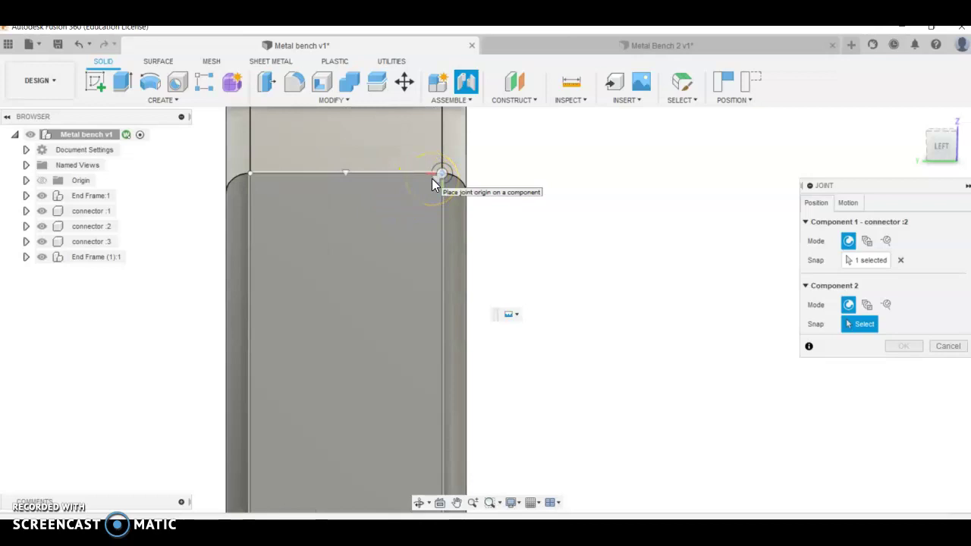
{"action": "scroll", "coordinate": [412, 280], "scroll_direction": "down", "scroll_amount": 3}
{"action": "scroll", "coordinate": [412, 276], "scroll_direction": "down", "scroll_amount": 4}
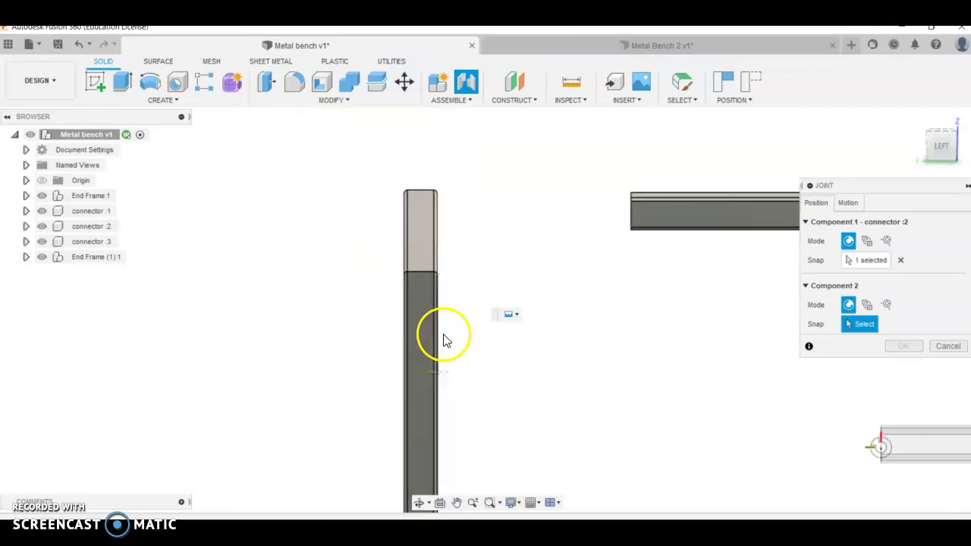
{"action": "scroll", "coordinate": [427, 280], "scroll_direction": "up", "scroll_amount": 3}
{"action": "scroll", "coordinate": [427, 276], "scroll_direction": "up", "scroll_amount": 3}
{"action": "left_click", "coordinate": [446, 261]}
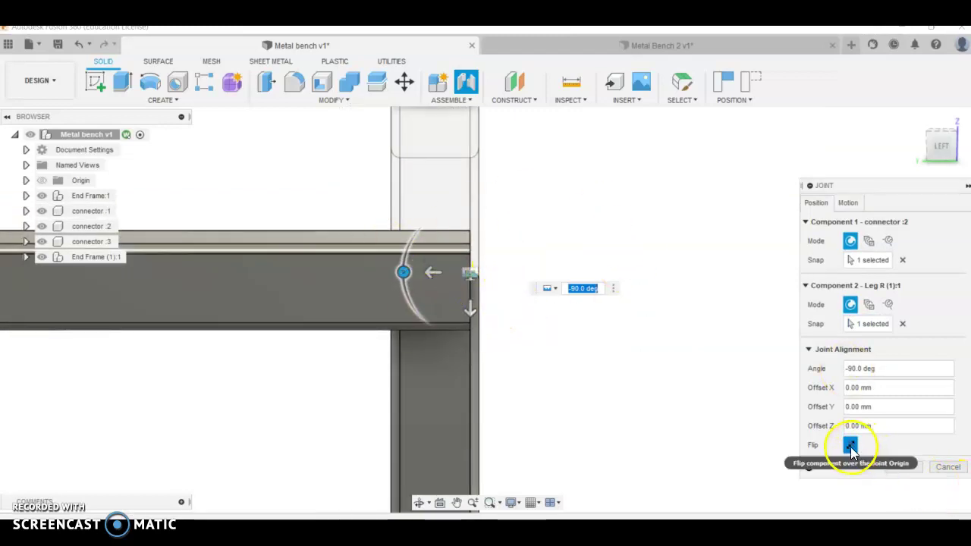
Flip connector 2 over the joint origin so it extends toward the opposite end frame
{"action": "left_click", "coordinate": [966, 185]}
{"action": "left_click", "coordinate": [967, 186]}
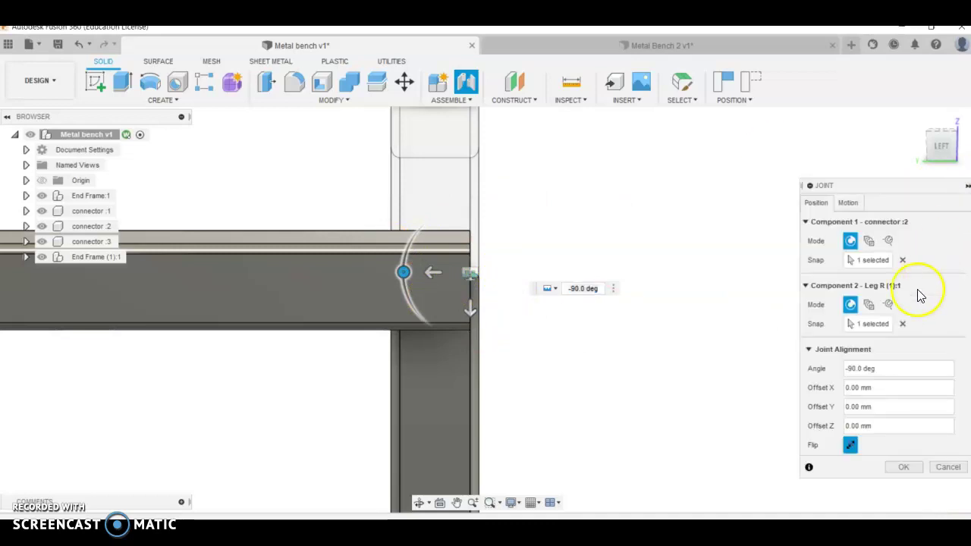
{"action": "left_click", "coordinate": [851, 448]}
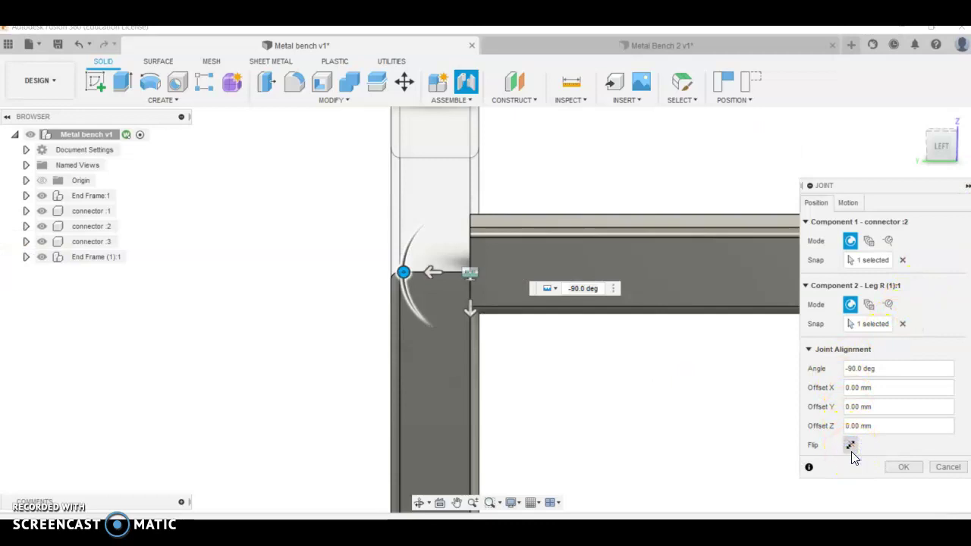
Offset the joint -3 mm in X so connector 2's end meets the outer face of the leg
{"action": "middle_click_drag", "start_coordinate": [509, 347], "coordinate": [535, 346], "text": "shift"}
{"action": "scroll", "coordinate": [637, 325], "scroll_direction": "down", "scroll_amount": 4}
{"action": "scroll", "coordinate": [629, 315], "scroll_direction": "up", "scroll_amount": 4}
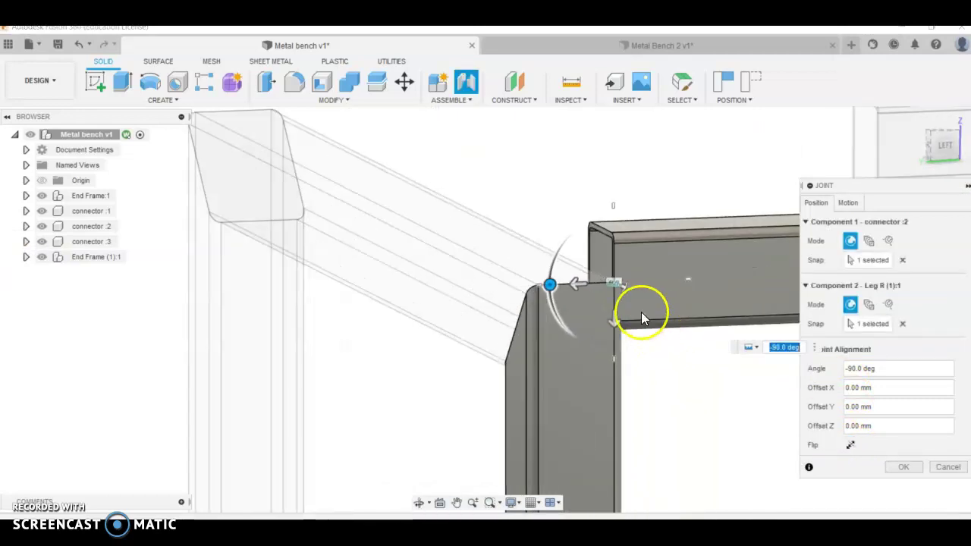
{"action": "scroll", "coordinate": [641, 312], "scroll_direction": "up", "scroll_amount": 3}
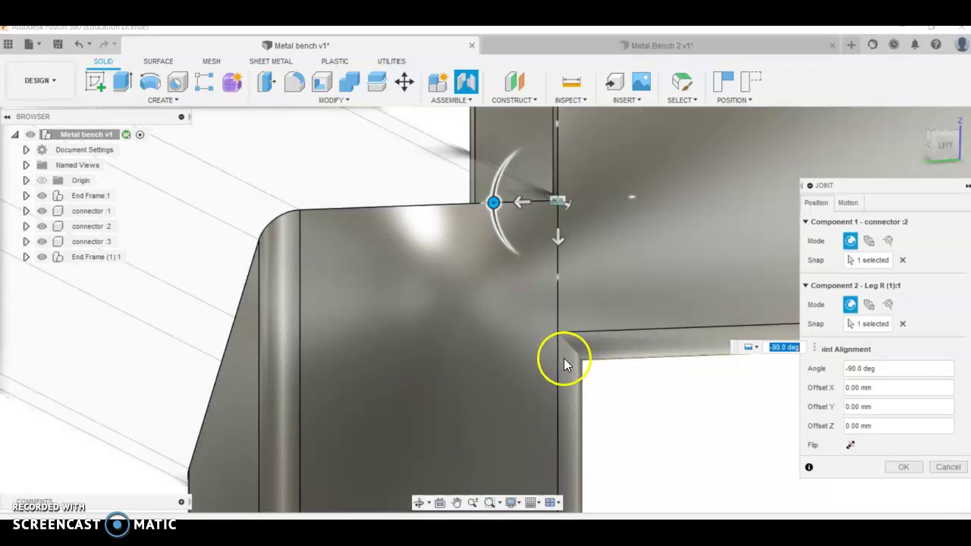
{"action": "scroll", "coordinate": [563, 238], "scroll_direction": "up", "scroll_amount": 2}
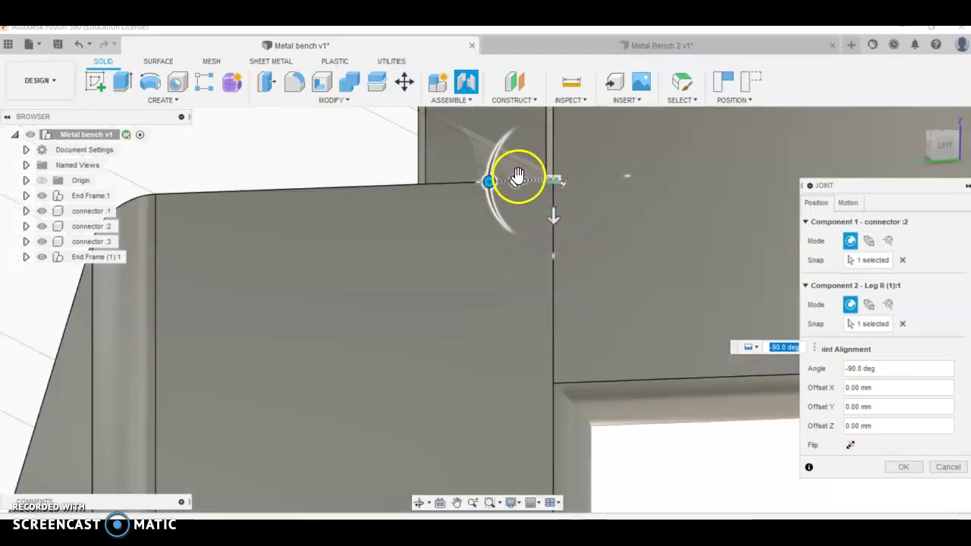
{"action": "left_click_drag", "start_coordinate": [518, 176], "coordinate": [565, 181]}
{"action": "middle_click_drag", "start_coordinate": [641, 247], "coordinate": [635, 251], "text": "shift"}
{"action": "scroll", "coordinate": [617, 280], "scroll_direction": "down", "scroll_amount": 3}
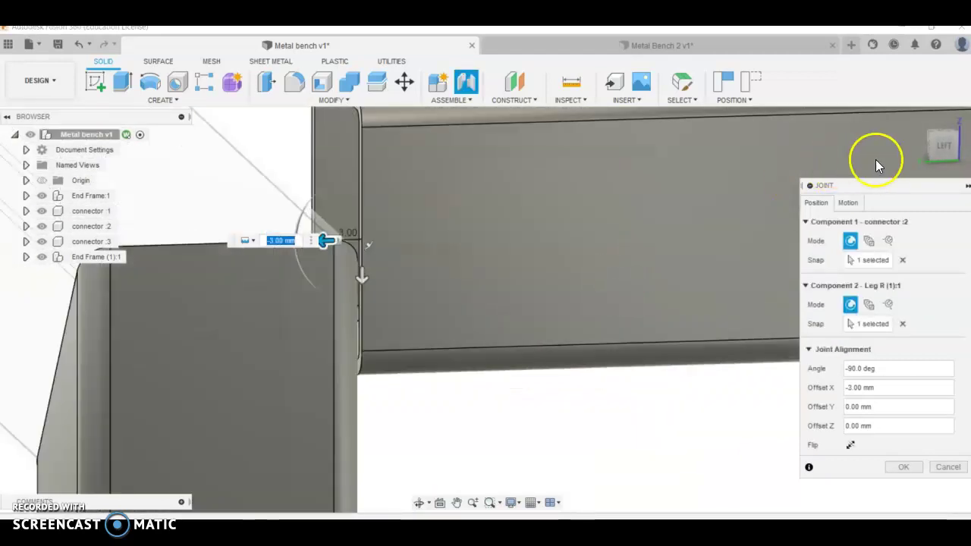
Offset the joint 15 mm in Y to lower connector 2 along the leg, level with the leg's top
{"action": "left_click", "coordinate": [938, 145]}
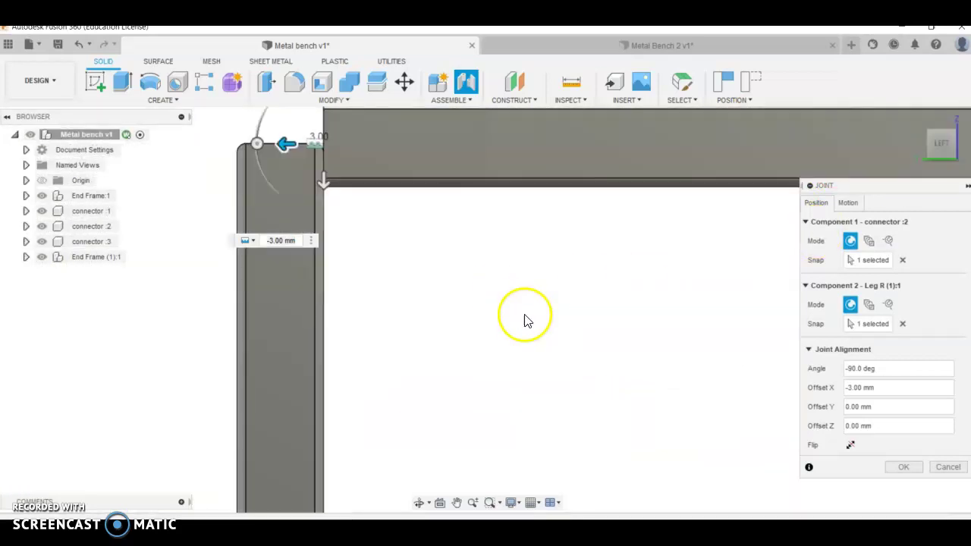
{"action": "scroll", "coordinate": [525, 314], "scroll_direction": "down", "scroll_amount": 3}
{"action": "scroll", "coordinate": [416, 227], "scroll_direction": "up", "scroll_amount": 10}
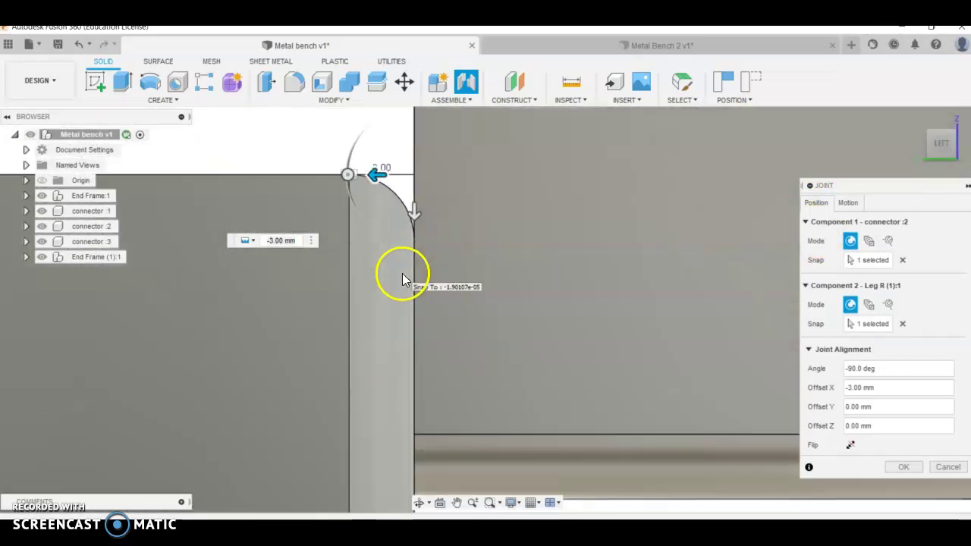
{"action": "scroll", "coordinate": [438, 283], "scroll_direction": "down", "scroll_amount": 3}
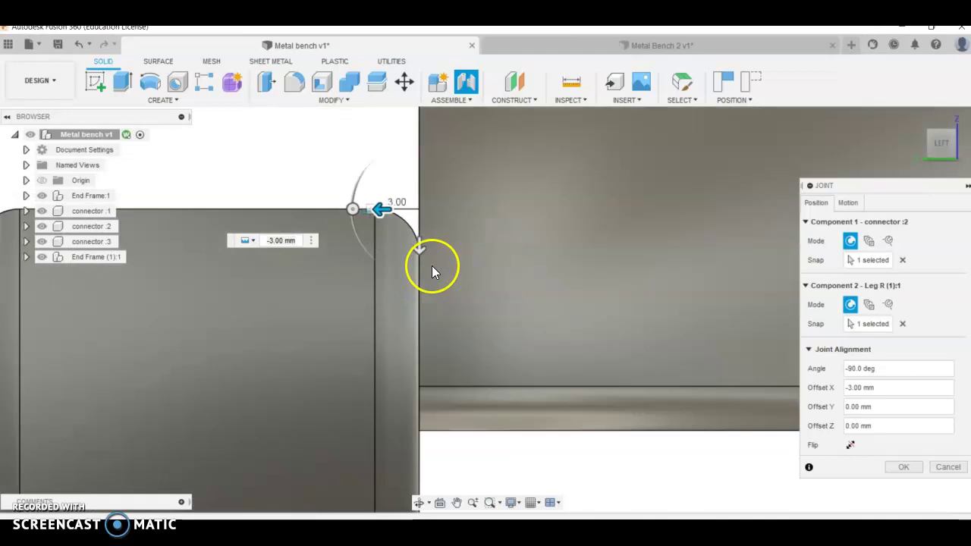
{"action": "scroll", "coordinate": [431, 270], "scroll_direction": "down", "scroll_amount": 1}
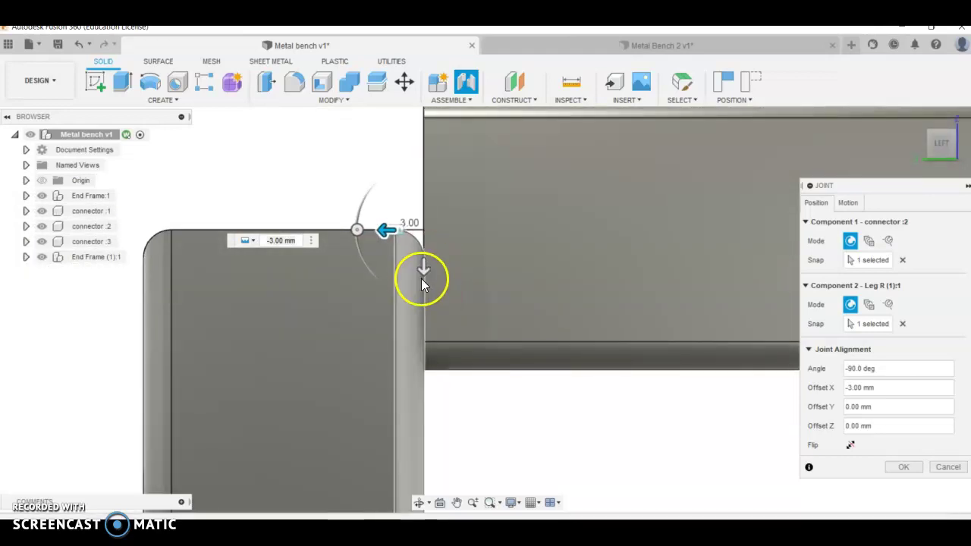
{"action": "scroll", "coordinate": [422, 266], "scroll_direction": "up", "scroll_amount": 2}
{"action": "left_click", "coordinate": [431, 260]}
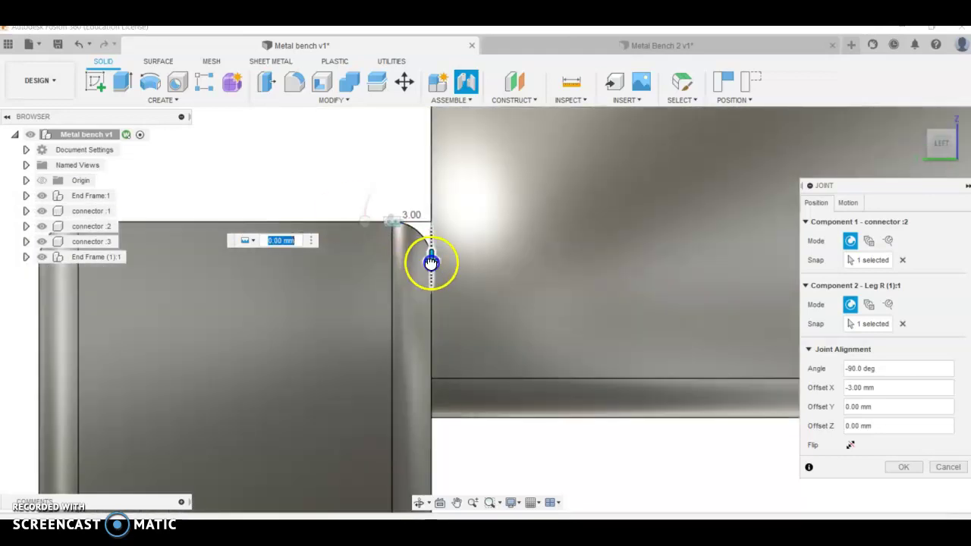
{"action": "left_click_drag", "start_coordinate": [430, 262], "coordinate": [429, 459]}
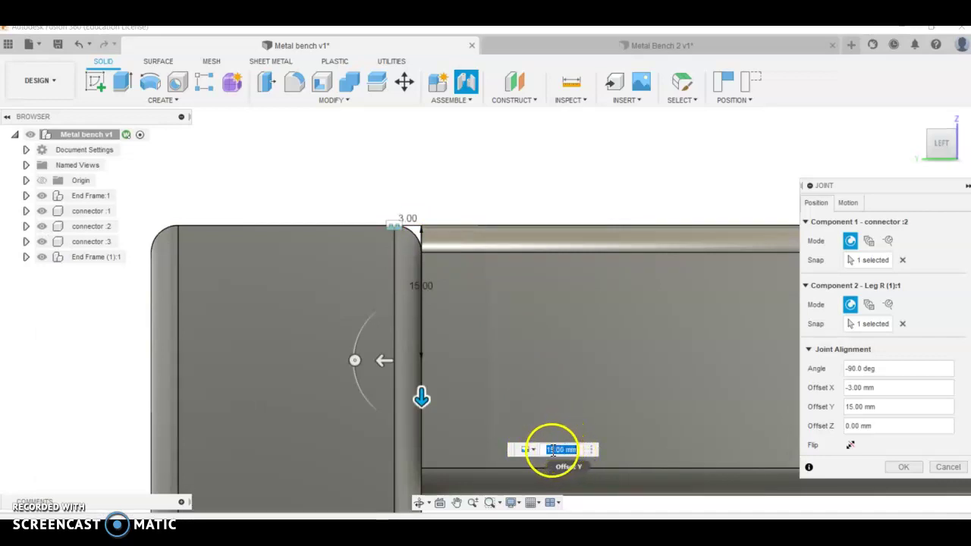
Add another 30 mm to the Y offset, entered as 15.00 + 30 mm, and complete the connector 2 joint
{"action": "left_click", "coordinate": [568, 450]}
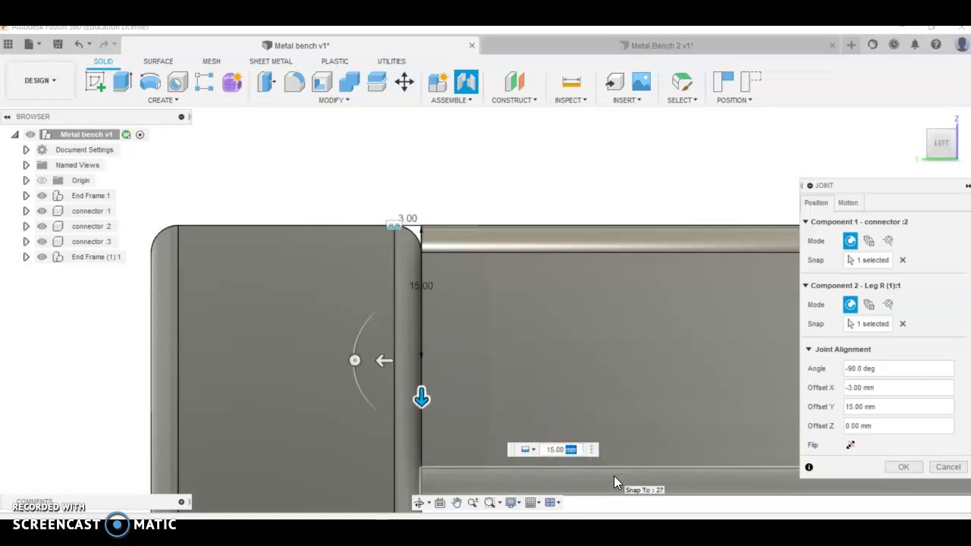
{"action": "key", "text": "BackSpace"}
{"action": "type", "text": "-"}
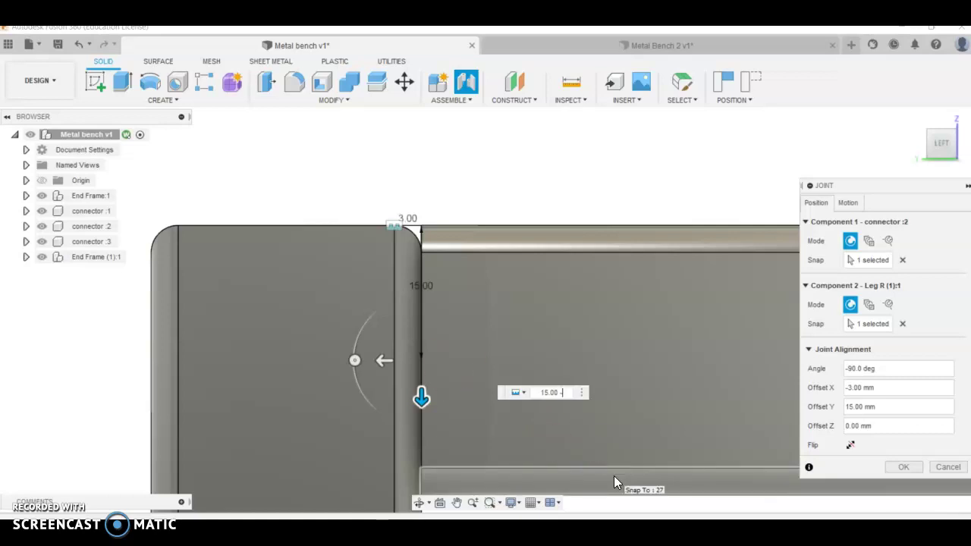
{"action": "type", "text": "30+30"}
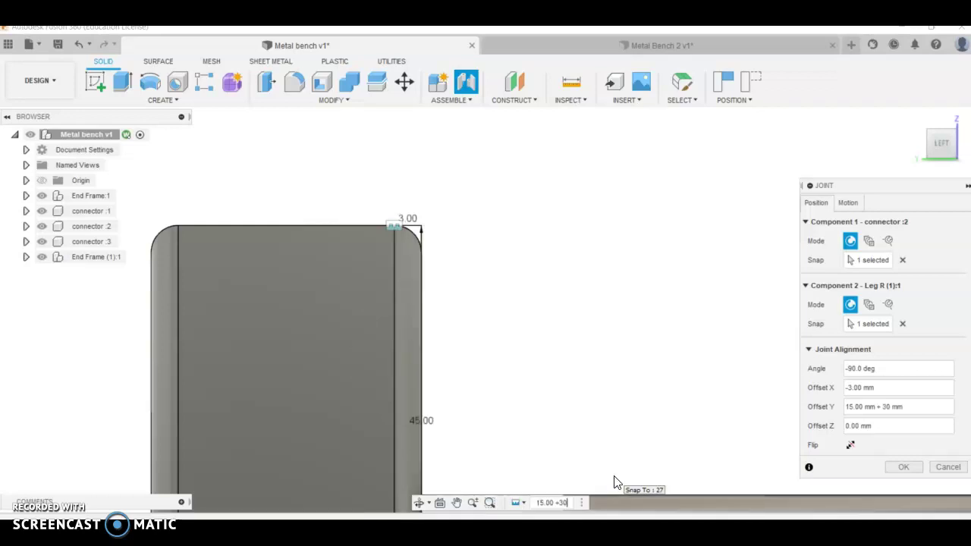
{"action": "scroll", "coordinate": [554, 303], "scroll_direction": "down", "scroll_amount": 4}
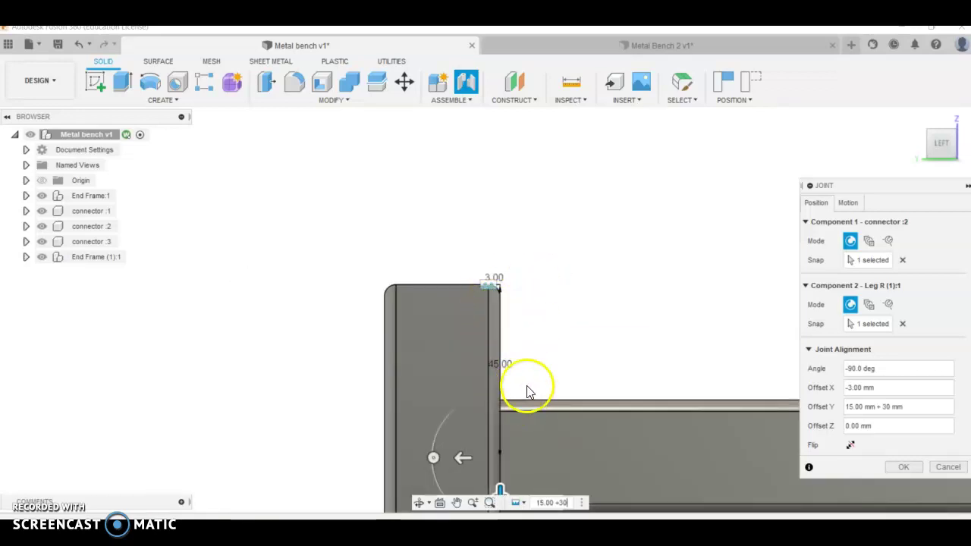
{"action": "left_click", "coordinate": [909, 468]}
Examine how connector 2 meets the leg and how its free end lies relative to the opposite end frame
{"action": "scroll", "coordinate": [673, 368], "scroll_direction": "down", "scroll_amount": 3}
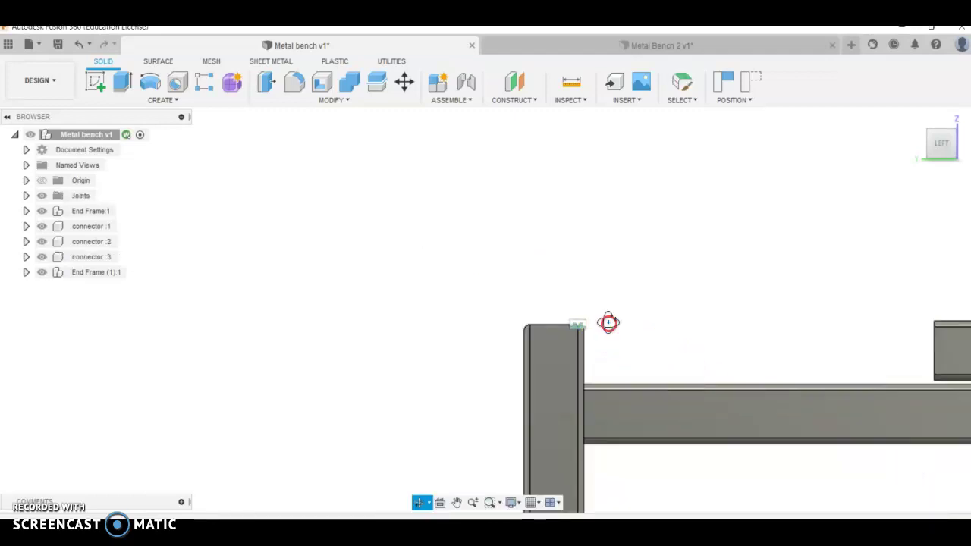
{"action": "middle_click_drag", "start_coordinate": [609, 323], "coordinate": [610, 345], "text": "shift"}
{"action": "scroll", "coordinate": [581, 332], "scroll_direction": "down", "scroll_amount": 2}
{"action": "scroll", "coordinate": [651, 378], "scroll_direction": "up", "scroll_amount": 2}
{"action": "scroll", "coordinate": [651, 378], "scroll_direction": "up", "scroll_amount": 2}
{"action": "scroll", "coordinate": [486, 339], "scroll_direction": "down", "scroll_amount": 5}
{"action": "scroll", "coordinate": [402, 345], "scroll_direction": "down", "scroll_amount": 2}
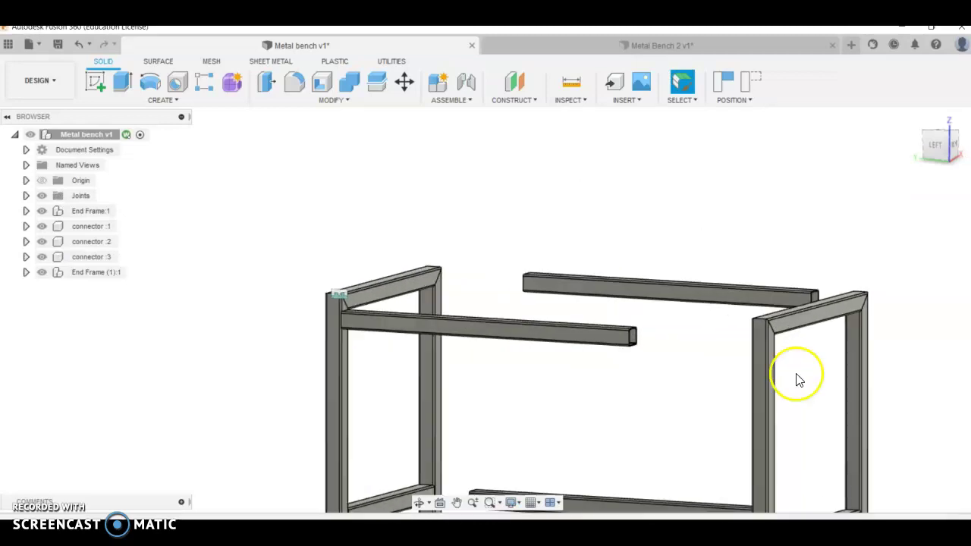
{"action": "middle_click_drag", "start_coordinate": [800, 380], "coordinate": [841, 362], "text": "shift"}
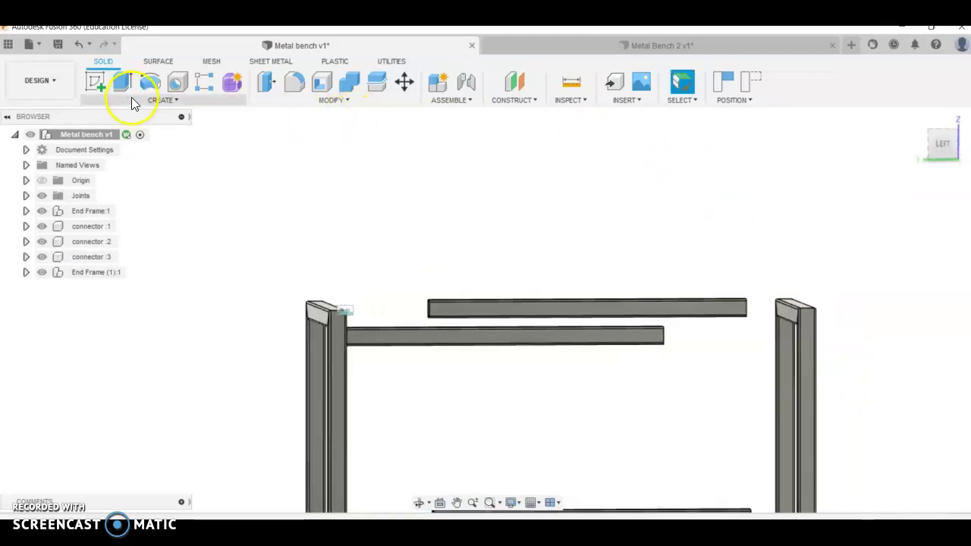
Start a joint with the first snap at the midpoint of connector 2's free end edge
{"action": "left_click", "coordinate": [464, 82]}
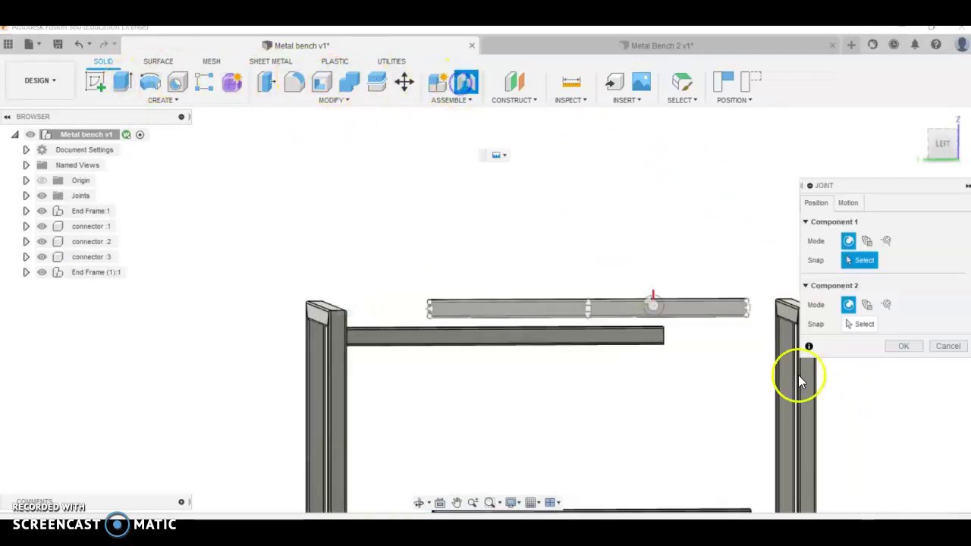
{"action": "scroll", "coordinate": [739, 317], "scroll_direction": "down", "scroll_amount": 3}
{"action": "scroll", "coordinate": [725, 388], "scroll_direction": "up", "scroll_amount": 3}
{"action": "scroll", "coordinate": [538, 387], "scroll_direction": "up", "scroll_amount": 8}
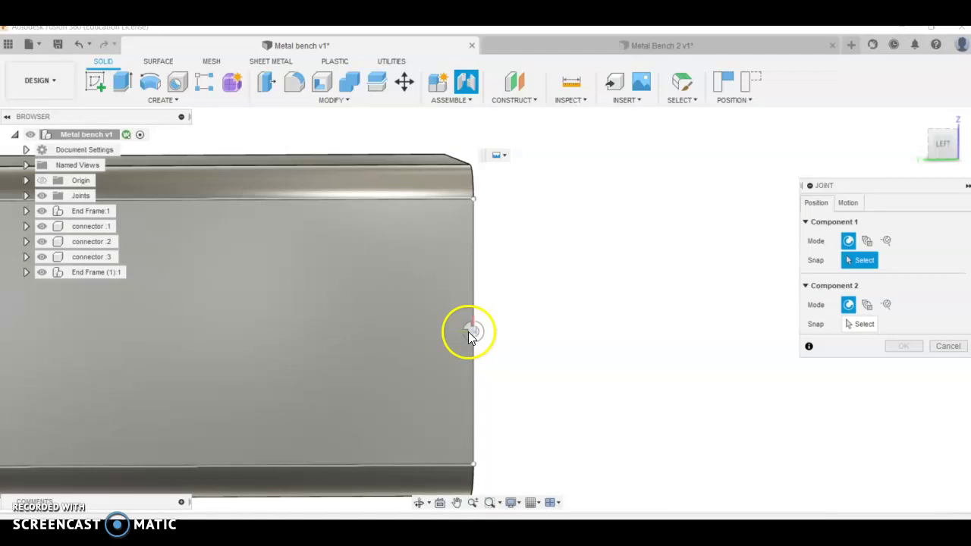
{"action": "middle_click_drag", "start_coordinate": [468, 333], "coordinate": [454, 335], "text": "shift"}
{"action": "scroll", "coordinate": [435, 380], "scroll_direction": "down", "scroll_amount": 3}
{"action": "scroll", "coordinate": [245, 396], "scroll_direction": "up", "scroll_amount": 3}
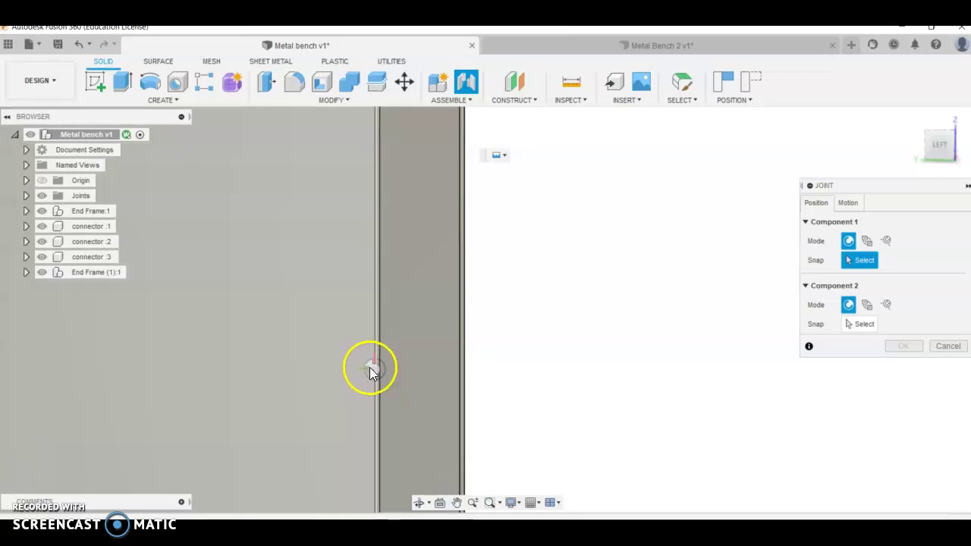
{"action": "left_click", "coordinate": [369, 367]}
Snap connector 2's free end to the top inner corner of the opposite end frame's leg and flip the joint direction
{"action": "scroll", "coordinate": [452, 393], "scroll_direction": "down", "scroll_amount": 4}
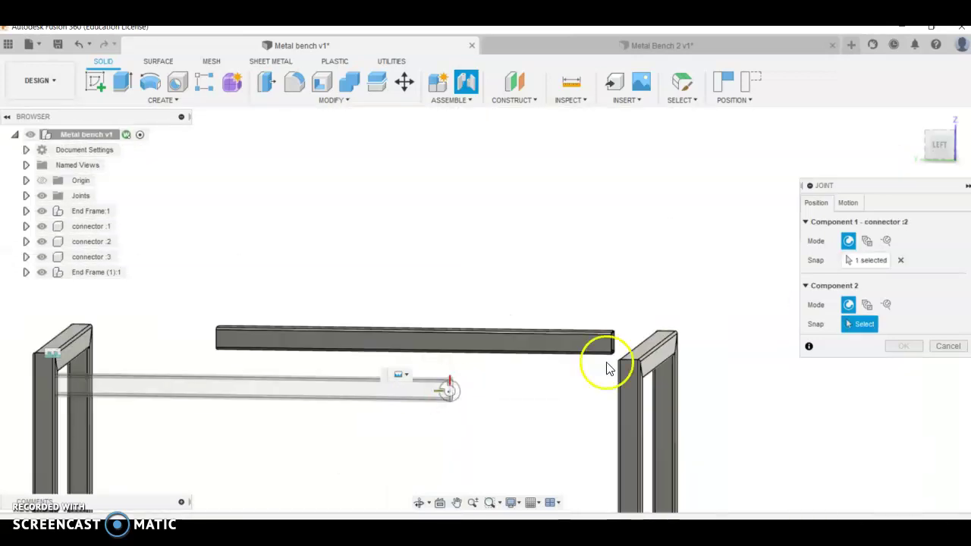
{"action": "scroll", "coordinate": [632, 364], "scroll_direction": "up", "scroll_amount": 4}
{"action": "scroll", "coordinate": [601, 381], "scroll_direction": "up", "scroll_amount": 3}
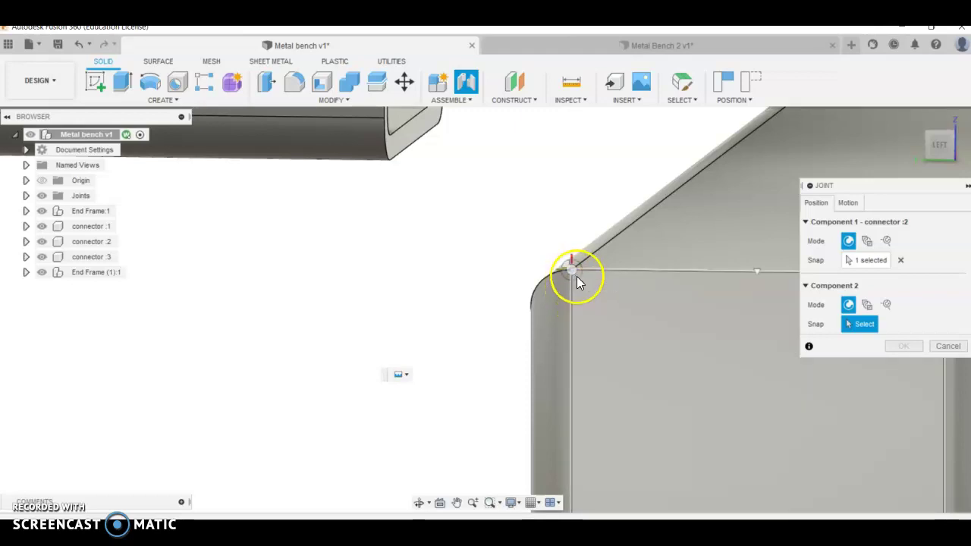
{"action": "left_click", "coordinate": [576, 279]}
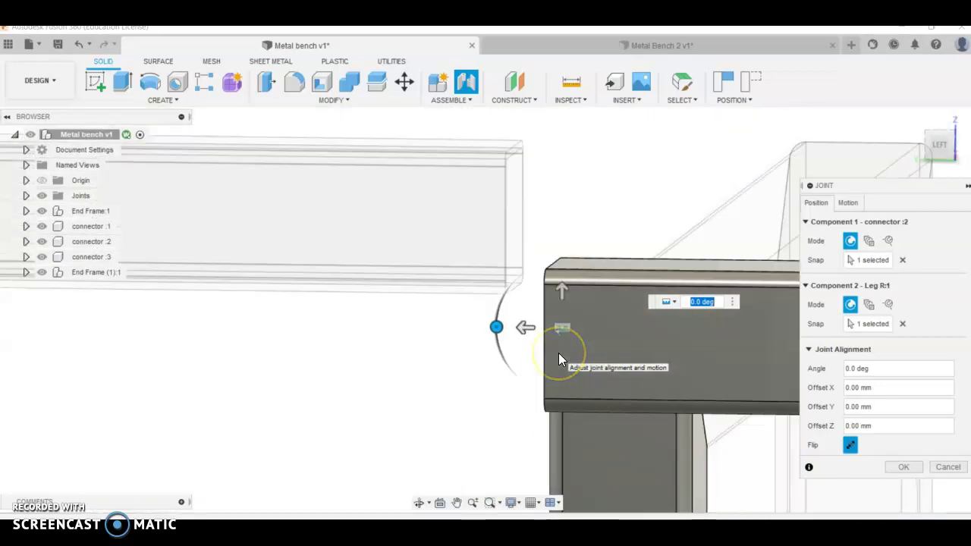
{"action": "scroll", "coordinate": [558, 353], "scroll_direction": "down", "scroll_amount": 6}
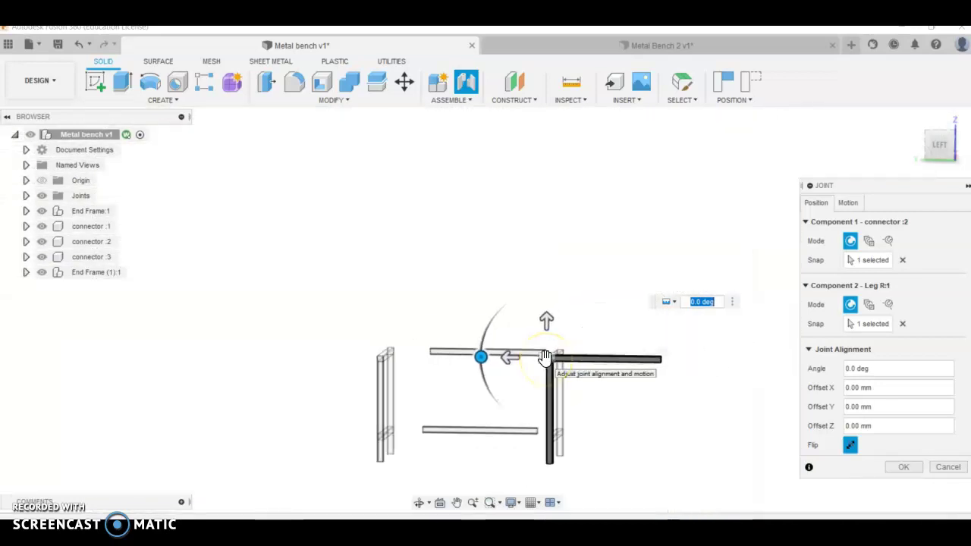
{"action": "scroll", "coordinate": [545, 357], "scroll_direction": "up", "scroll_amount": 3}
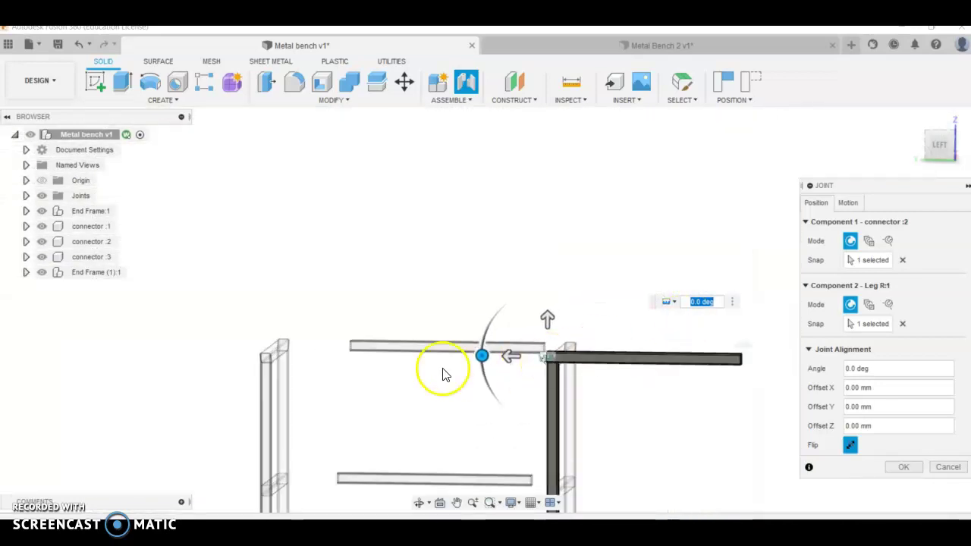
{"action": "left_click", "coordinate": [850, 446]}
{"action": "scroll", "coordinate": [566, 398], "scroll_direction": "up", "scroll_amount": 4}
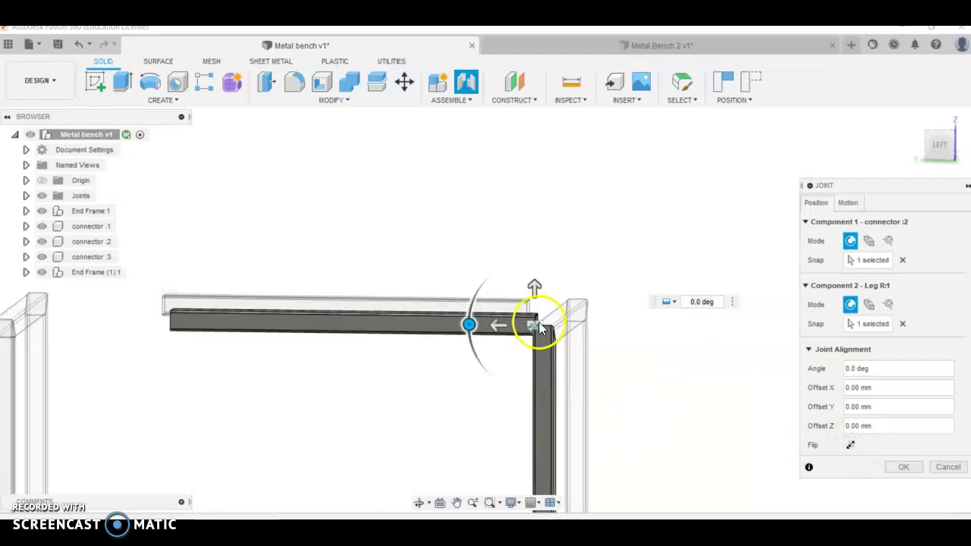
Offset the joint 3 mm in Y so connector 2's end meets the leg's side face
{"action": "left_click", "coordinate": [941, 146]}
{"action": "scroll", "coordinate": [603, 302], "scroll_direction": "up", "scroll_amount": 3}
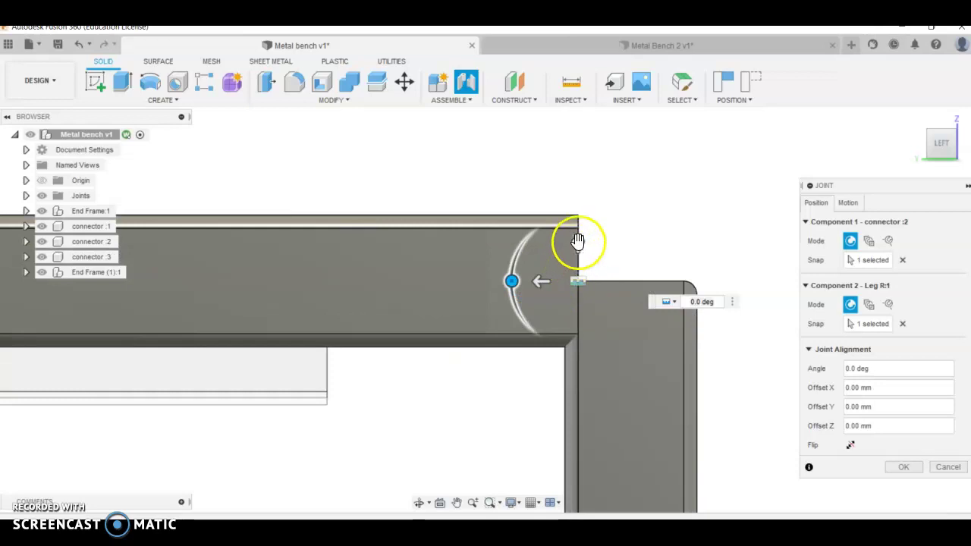
{"action": "left_click_drag", "start_coordinate": [535, 278], "coordinate": [523, 279]}
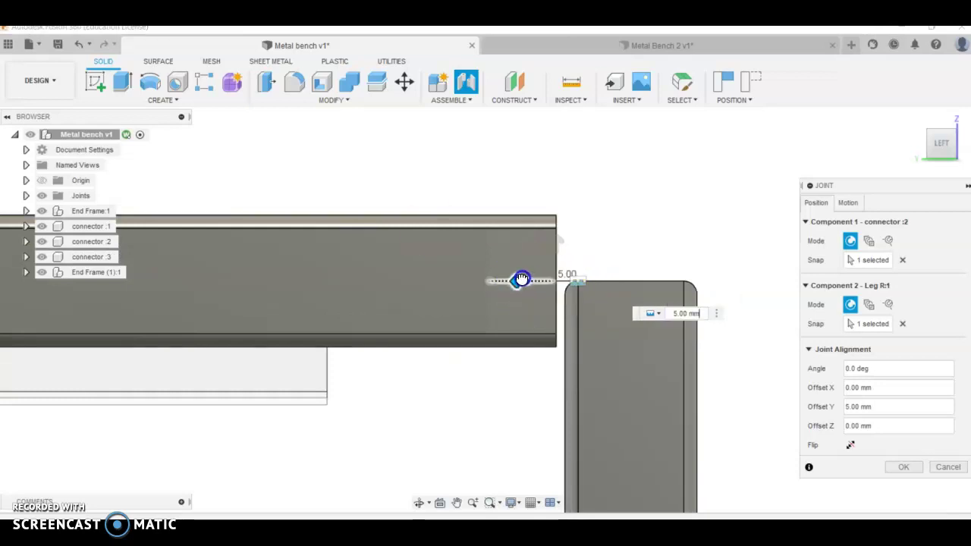
{"action": "scroll", "coordinate": [522, 279], "scroll_direction": "up", "scroll_amount": 4}
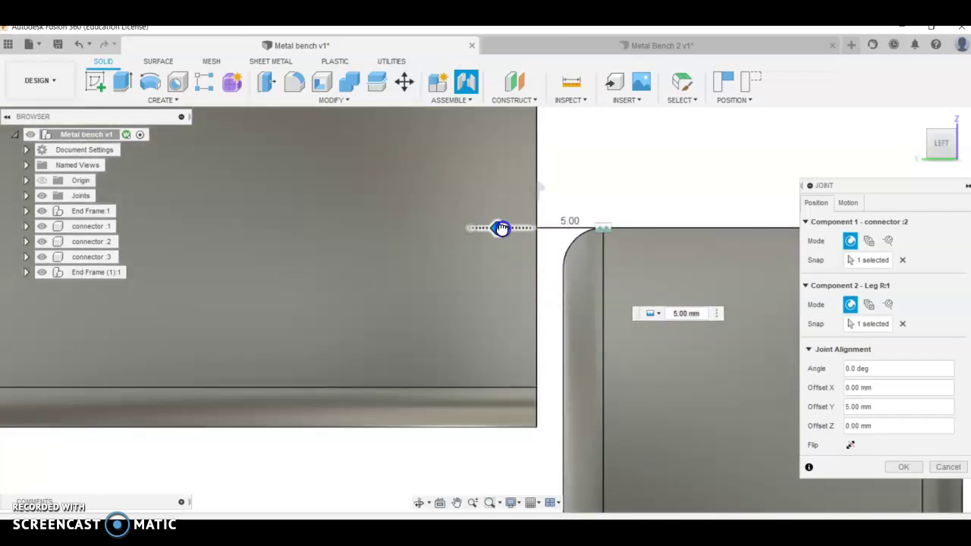
{"action": "left_click_drag", "start_coordinate": [502, 229], "coordinate": [520, 228]}
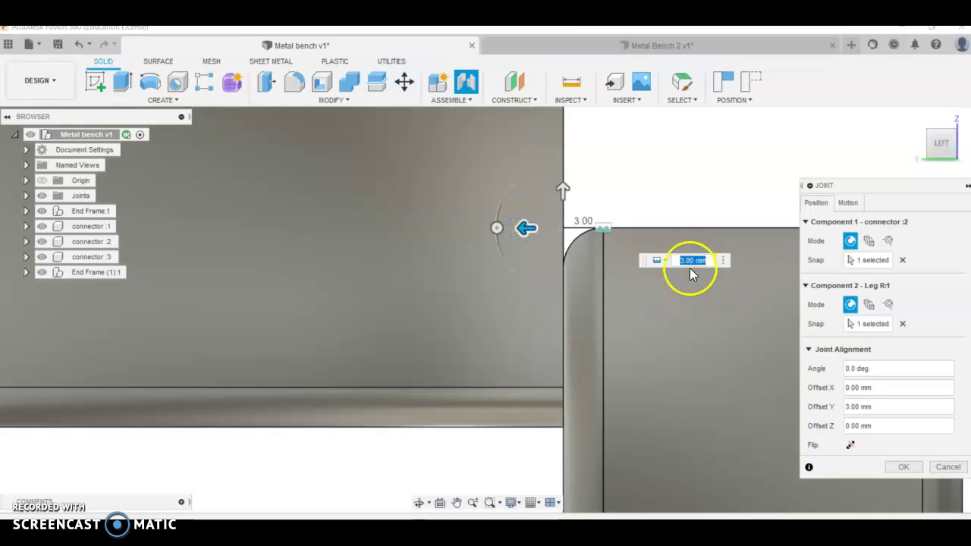
Lower connector 2 along the leg with an X offset of -15.00 - 30 mm and complete the joint
{"action": "scroll", "coordinate": [660, 299], "scroll_direction": "down", "scroll_amount": 2}
{"action": "left_click_drag", "start_coordinate": [588, 210], "coordinate": [589, 334]}
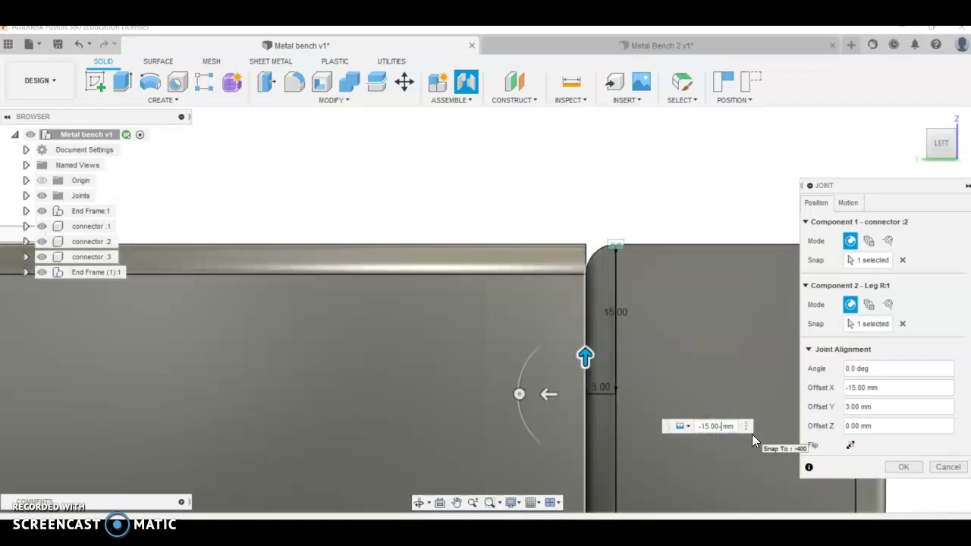
{"action": "type", "text": "-30"}
{"action": "scroll", "coordinate": [752, 436], "scroll_direction": "down", "scroll_amount": 3}
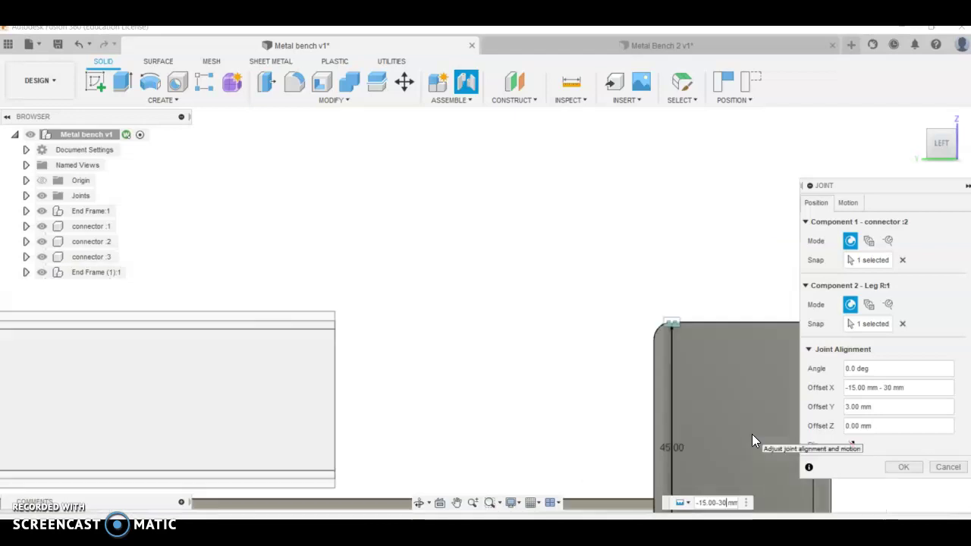
{"action": "scroll", "coordinate": [678, 392], "scroll_direction": "down", "scroll_amount": 3}
{"action": "left_click", "coordinate": [901, 467]}
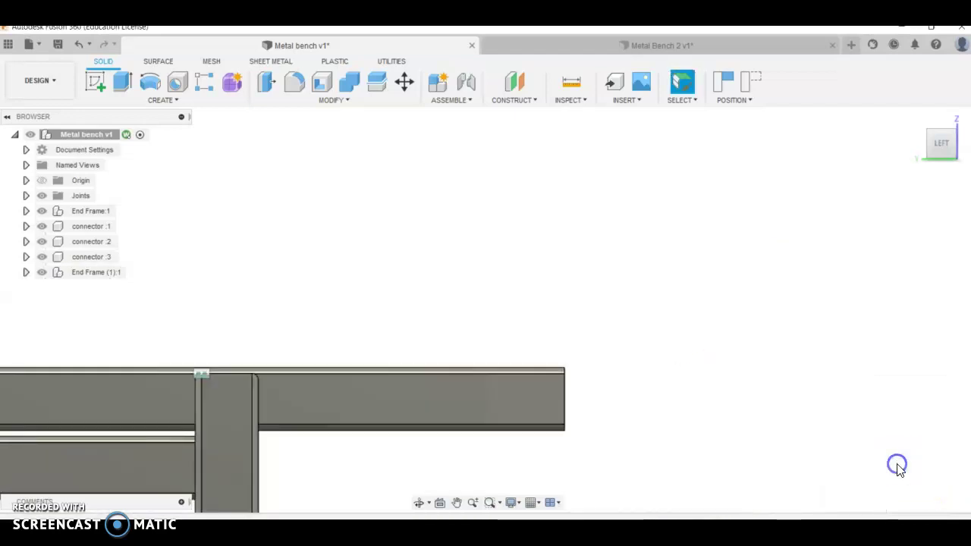
Examine how connector 2 spans the two end frames and where the other loose connectors lie
{"action": "scroll", "coordinate": [659, 353], "scroll_direction": "down", "scroll_amount": 5}
{"action": "scroll", "coordinate": [536, 401], "scroll_direction": "up", "scroll_amount": 3}
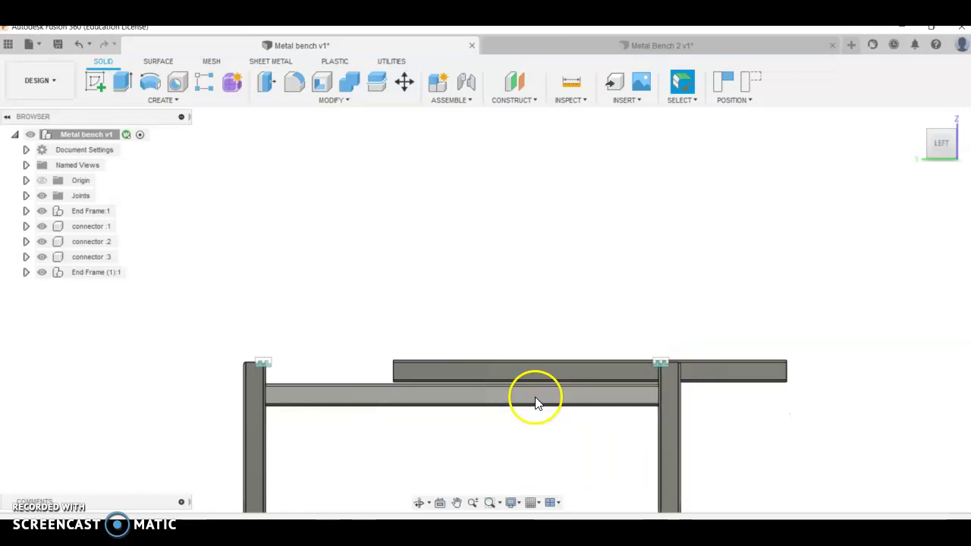
{"action": "middle_click_drag", "start_coordinate": [531, 383], "coordinate": [414, 253], "text": "shift"}
{"action": "scroll", "coordinate": [596, 449], "scroll_direction": "down", "scroll_amount": 6}
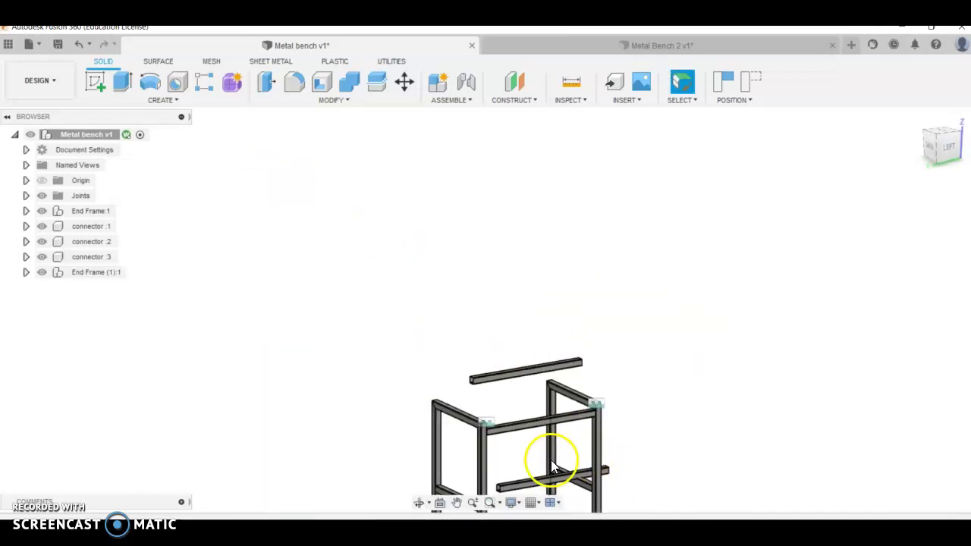
{"action": "scroll", "coordinate": [532, 319], "scroll_direction": "up", "scroll_amount": 4}
{"action": "scroll", "coordinate": [542, 394], "scroll_direction": "up", "scroll_amount": 4}
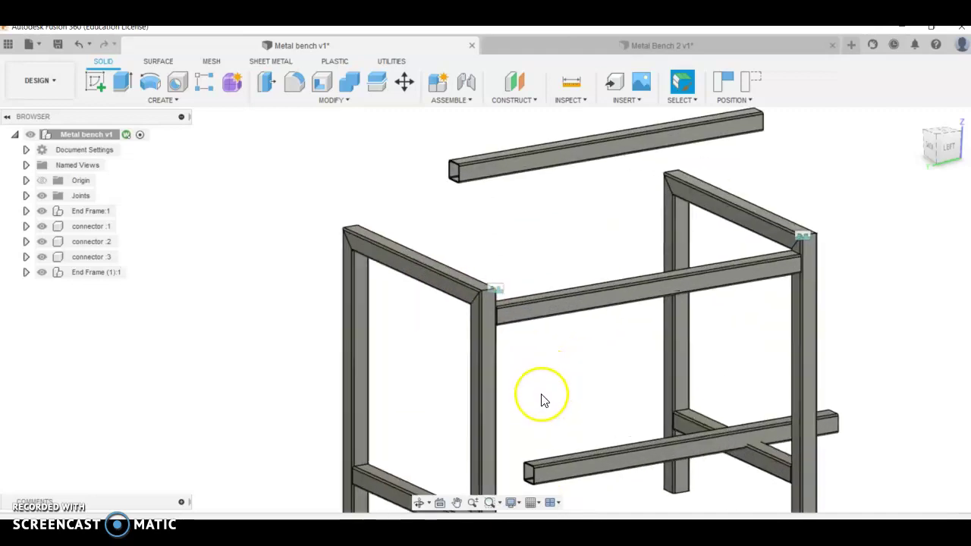
{"action": "scroll", "coordinate": [552, 382], "scroll_direction": "down", "scroll_amount": 4}
Start a joint on the bench's other side with the first snap at the midpoint of connector 3's end edge
{"action": "middle_click_drag", "start_coordinate": [441, 299], "coordinate": [690, 368], "text": "shift"}
{"action": "scroll", "coordinate": [600, 326], "scroll_direction": "down", "scroll_amount": 4}
{"action": "scroll", "coordinate": [834, 344], "scroll_direction": "up", "scroll_amount": 3}
{"action": "middle_click_drag", "start_coordinate": [547, 304], "coordinate": [573, 313], "text": "shift"}
{"action": "scroll", "coordinate": [541, 249], "scroll_direction": "up", "scroll_amount": 5}
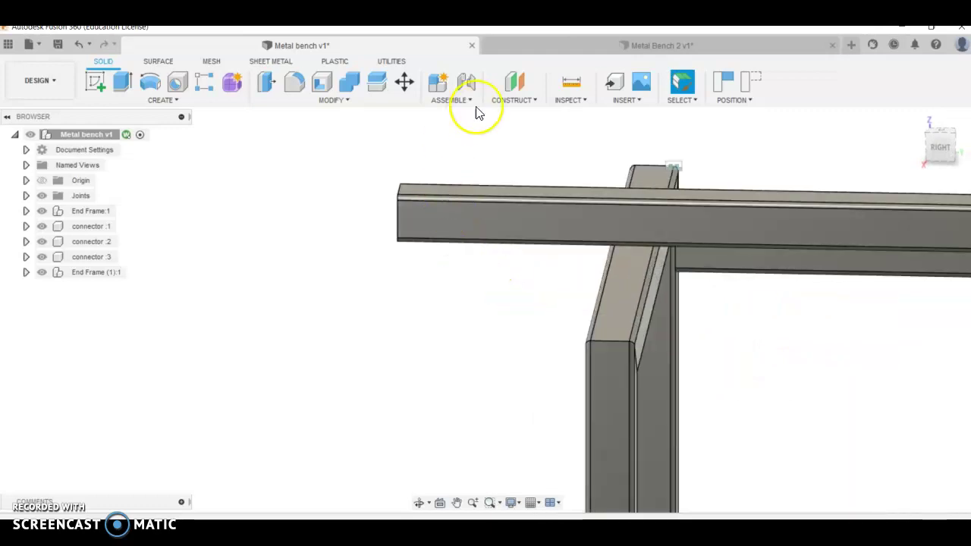
{"action": "left_click", "coordinate": [468, 84]}
{"action": "scroll", "coordinate": [410, 215], "scroll_direction": "up", "scroll_amount": 2}
{"action": "left_click", "coordinate": [405, 220]}
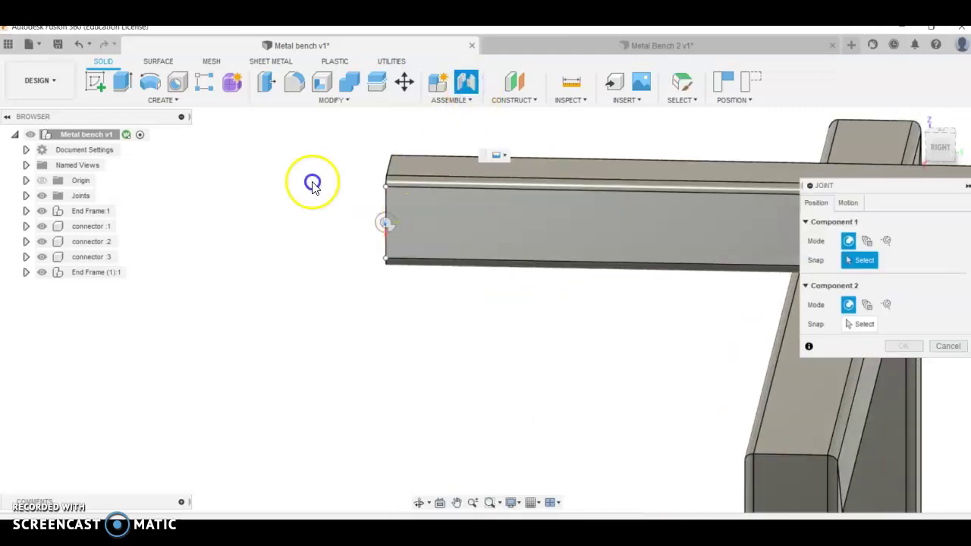
Snap connector 3 to the top inner corner of the nearby end frame leg and flip it to point towards the other frame
{"action": "scroll", "coordinate": [343, 283], "scroll_direction": "down", "scroll_amount": 1}
{"action": "scroll", "coordinate": [343, 282], "scroll_direction": "down", "scroll_amount": 2}
{"action": "scroll", "coordinate": [576, 371], "scroll_direction": "up", "scroll_amount": 5}
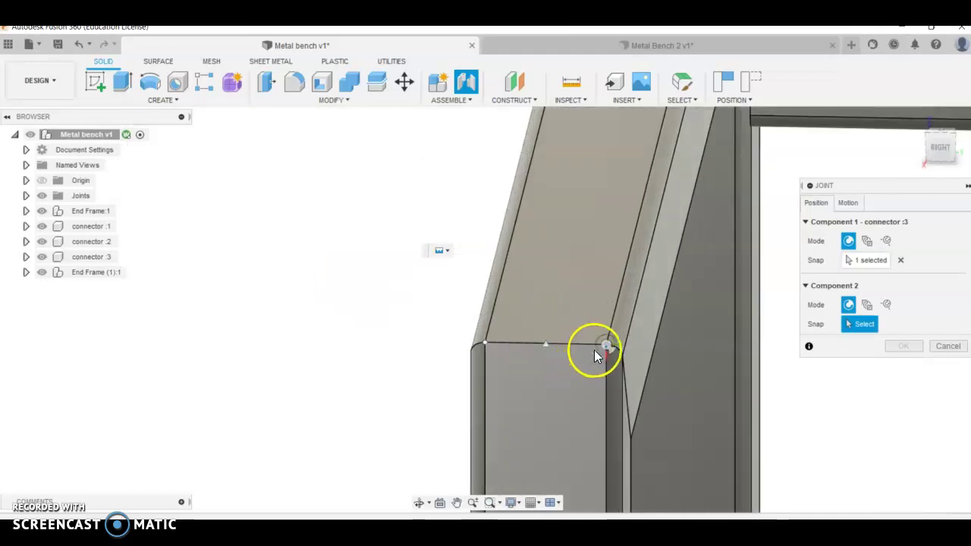
{"action": "left_click", "coordinate": [564, 388]}
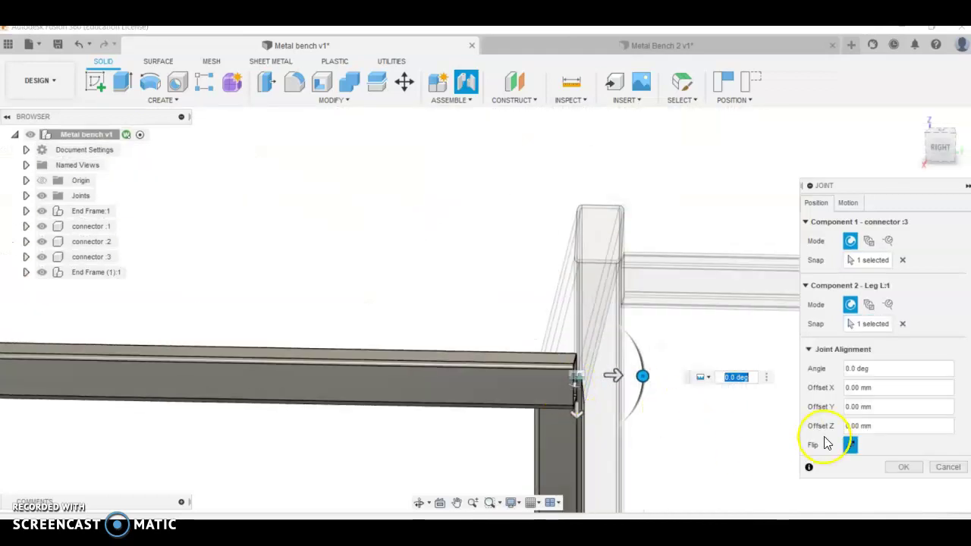
{"action": "left_click", "coordinate": [850, 446]}
{"action": "scroll", "coordinate": [581, 405], "scroll_direction": "up", "scroll_amount": 6}
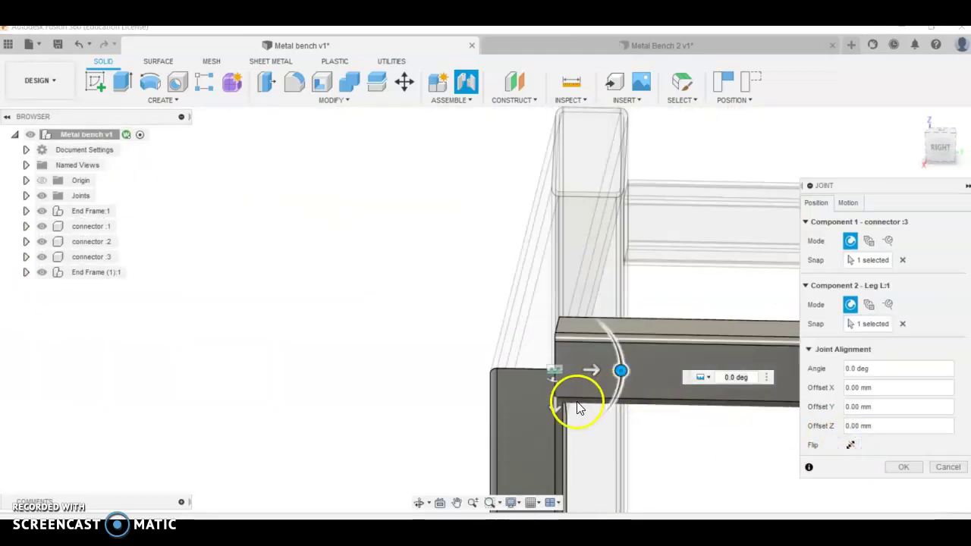
Offset the joint 3 mm in Y so connector 3's end meets the leg's side face
{"action": "scroll", "coordinate": [650, 281], "scroll_direction": "down", "scroll_amount": 8}
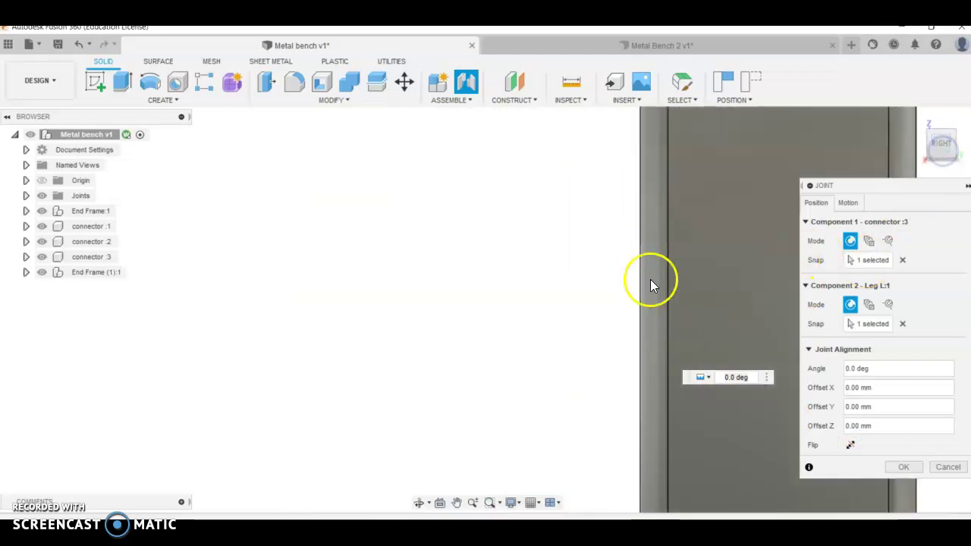
{"action": "scroll", "coordinate": [728, 165], "scroll_direction": "up", "scroll_amount": 5}
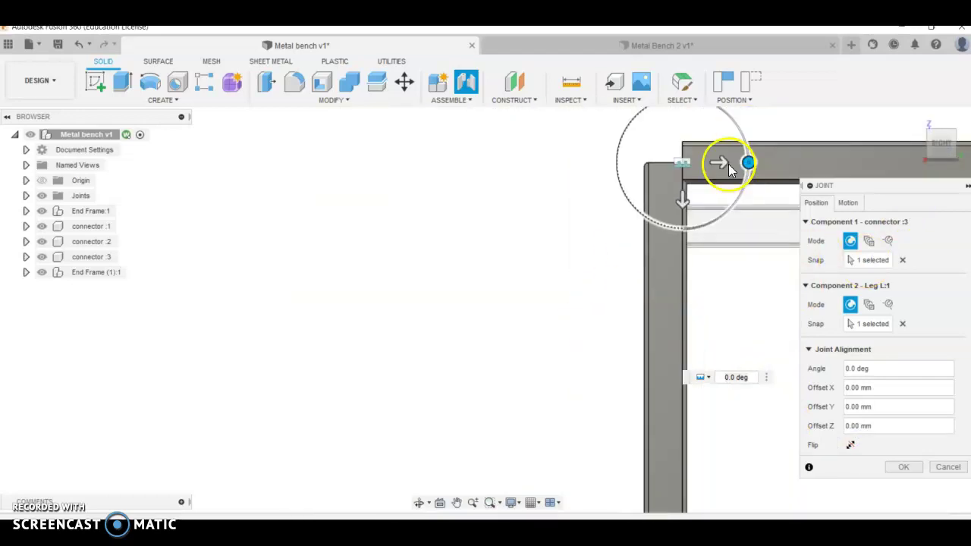
{"action": "left_click", "coordinate": [595, 166]}
{"action": "left_click_drag", "start_coordinate": [595, 166], "coordinate": [604, 166]}
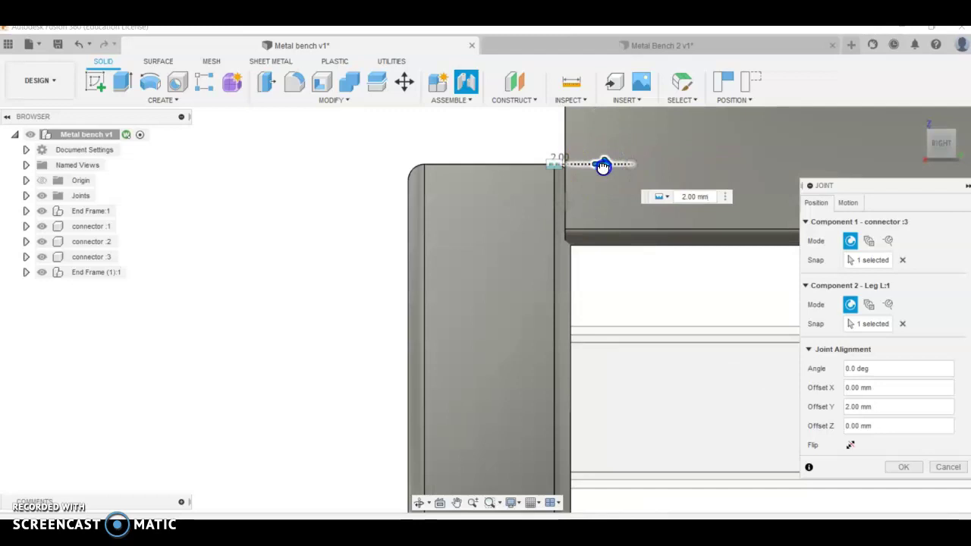
{"action": "scroll", "coordinate": [597, 169], "scroll_direction": "up", "scroll_amount": 2}
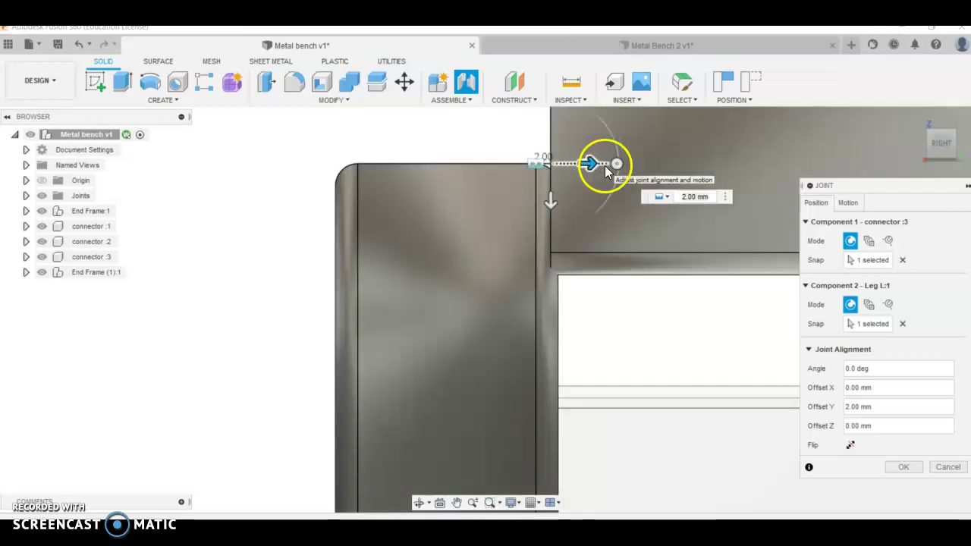
Lower connector 3 along the leg with a 44 mm X offset and complete the joint
{"action": "left_click_drag", "start_coordinate": [558, 200], "coordinate": [557, 512]}
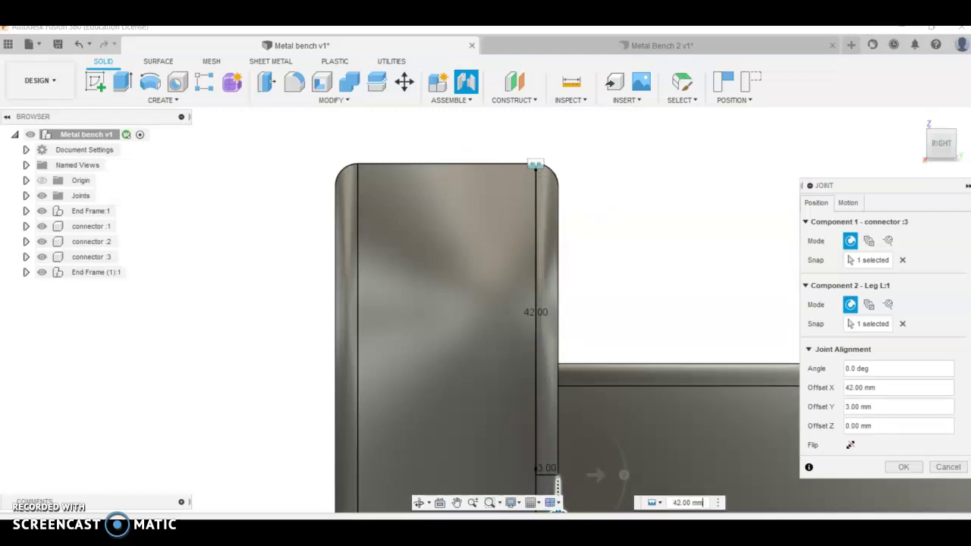
{"action": "scroll", "coordinate": [613, 226], "scroll_direction": "down", "scroll_amount": 4}
{"action": "scroll", "coordinate": [588, 336], "scroll_direction": "up", "scroll_amount": 2}
{"action": "left_click_drag", "start_coordinate": [587, 387], "coordinate": [590, 397]}
{"action": "left_click", "coordinate": [732, 421]}
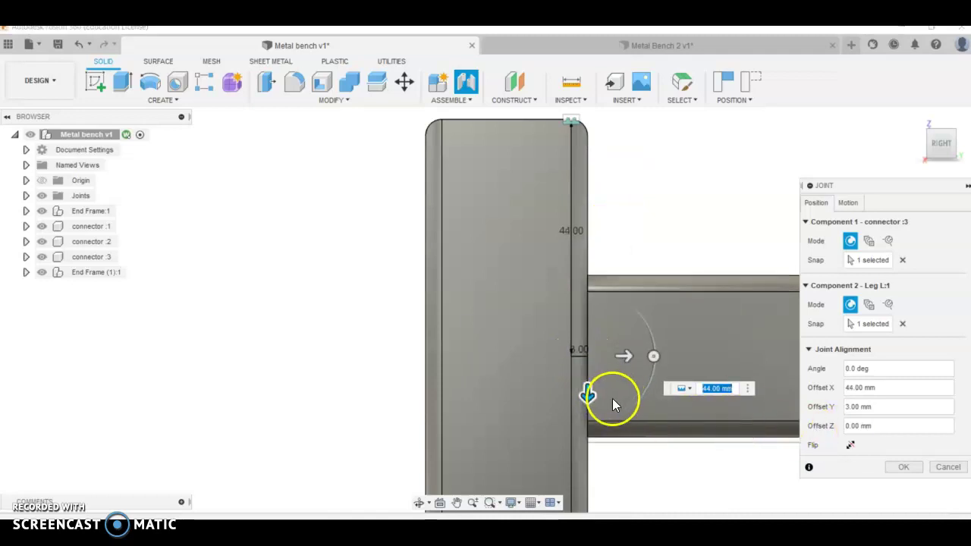
{"action": "left_click", "coordinate": [904, 467]}
Check the joined frame all round and move the loose connector 1 down near the floor between the end frames
{"action": "scroll", "coordinate": [436, 231], "scroll_direction": "down", "scroll_amount": 5}
{"action": "scroll", "coordinate": [682, 262], "scroll_direction": "up", "scroll_amount": 1}
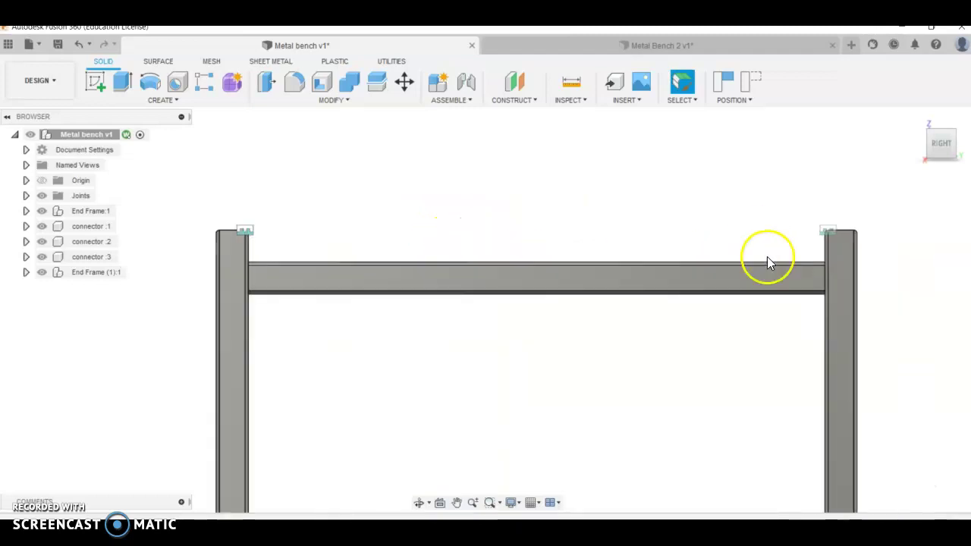
{"action": "middle_click_drag", "start_coordinate": [607, 286], "coordinate": [433, 316], "text": "shift"}
{"action": "mouse_move", "coordinate": [268, 302]}
{"action": "middle_mouse_down", "text": "shift"}
{"action": "mouse_move", "coordinate": [269, 278]}
{"action": "mouse_move", "coordinate": [334, 255]}
{"action": "middle_mouse_up", "text": "shift"}
{"action": "scroll", "coordinate": [513, 384], "scroll_direction": "down", "scroll_amount": 6}
{"action": "scroll", "coordinate": [472, 403], "scroll_direction": "up", "scroll_amount": 2}
{"action": "left_click_drag", "start_coordinate": [484, 419], "coordinate": [525, 461]}
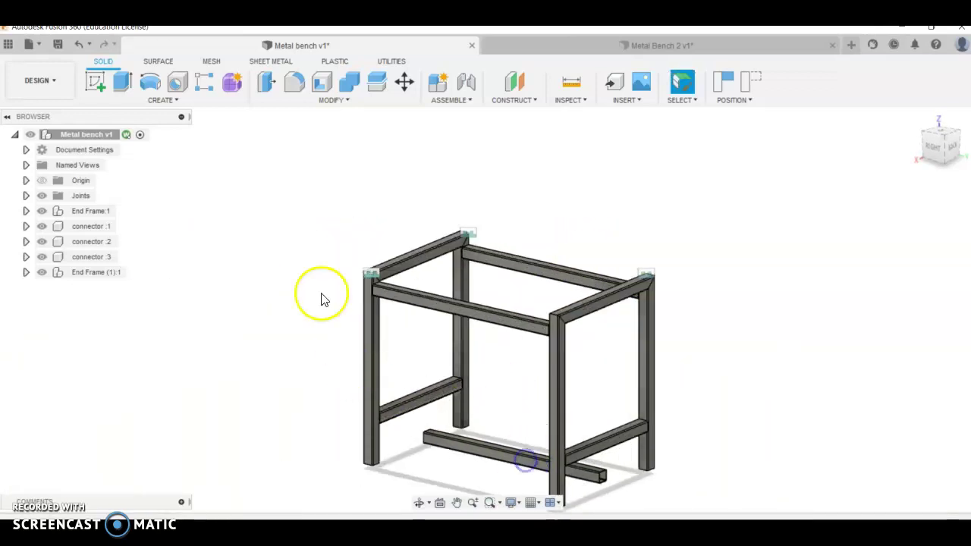
Join the midpoint of connector 1's top end edge to the midpoint of the end frame Bottom Rail's inner top edge and flip the alignment
{"action": "left_click", "coordinate": [461, 87]}
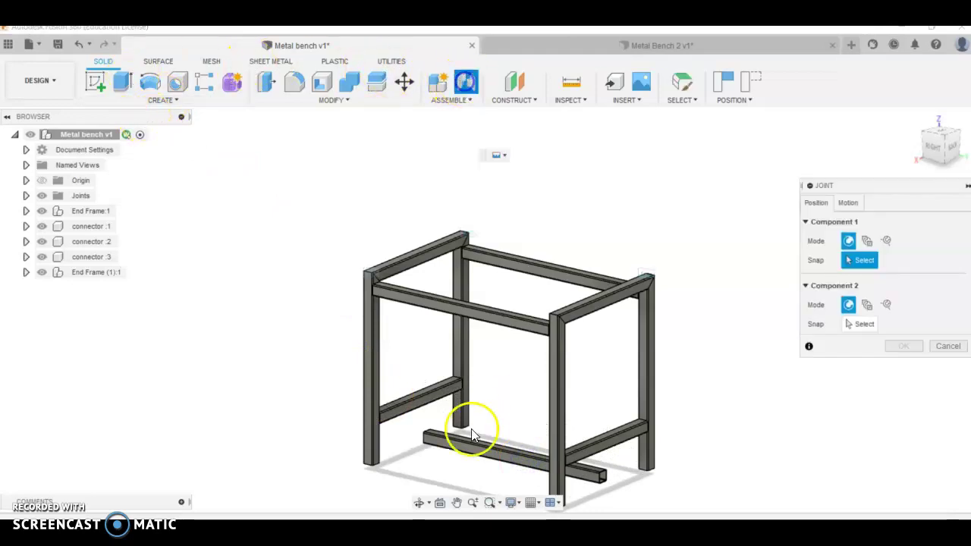
{"action": "scroll", "coordinate": [437, 422], "scroll_direction": "up", "scroll_amount": 10}
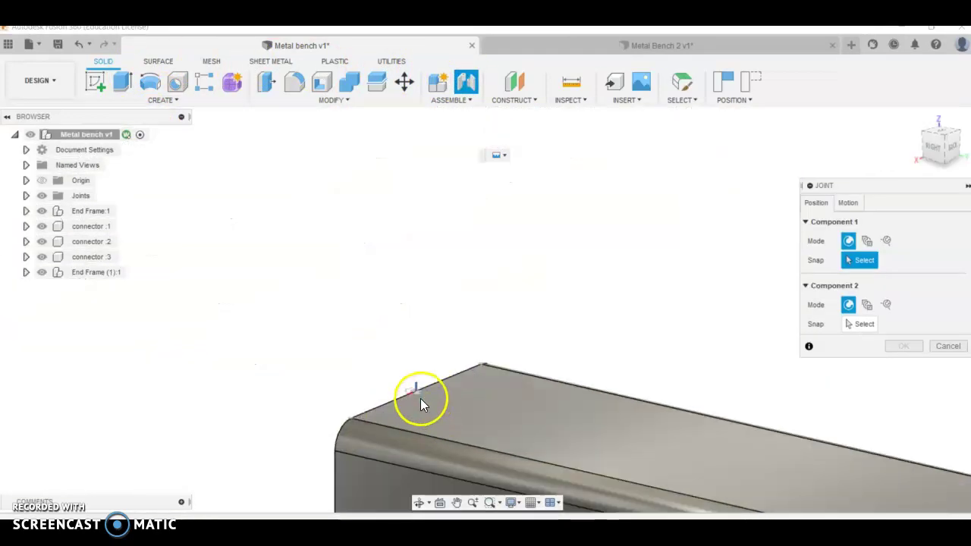
{"action": "scroll", "coordinate": [423, 399], "scroll_direction": "up", "scroll_amount": 3}
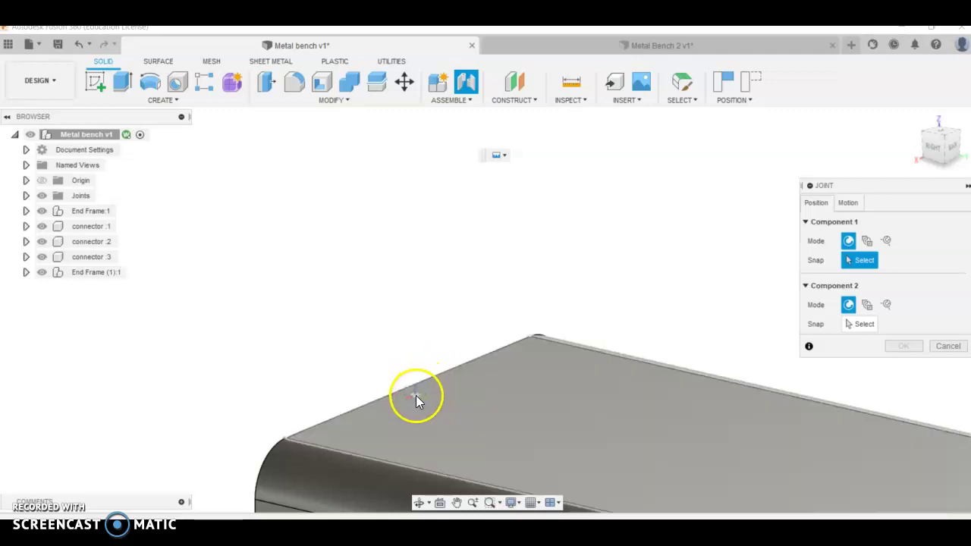
{"action": "left_click", "coordinate": [416, 395]}
{"action": "scroll", "coordinate": [517, 301], "scroll_direction": "down", "scroll_amount": 8}
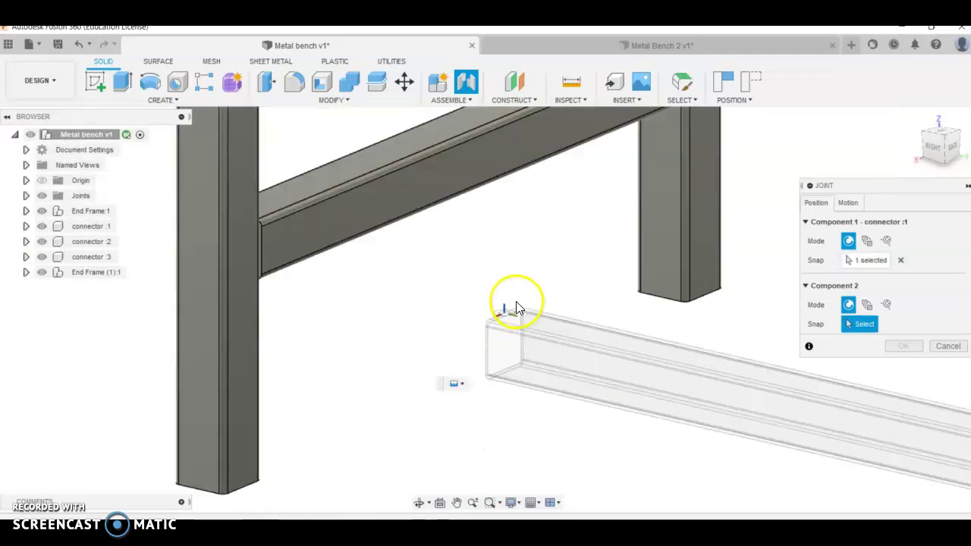
{"action": "scroll", "coordinate": [466, 182], "scroll_direction": "up", "scroll_amount": 6}
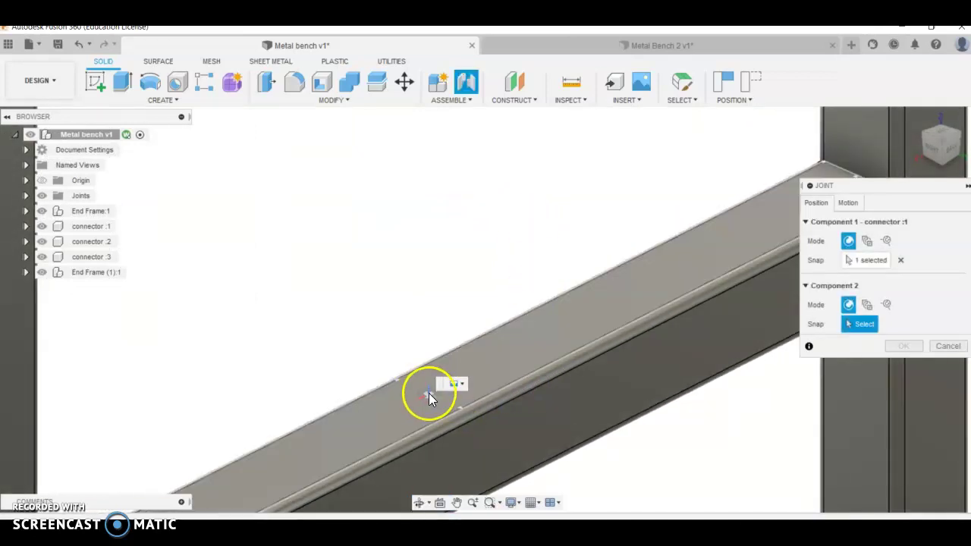
{"action": "left_click", "coordinate": [455, 405]}
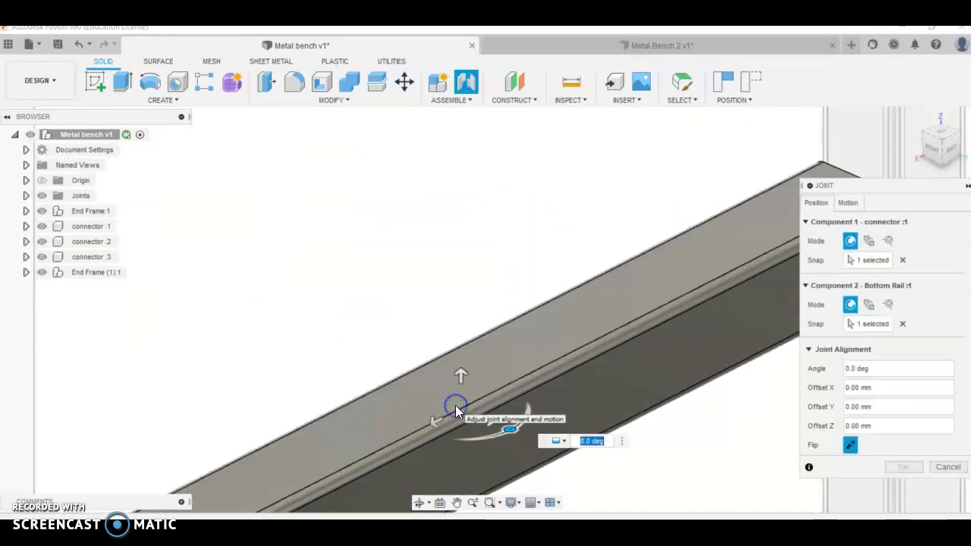
{"action": "left_click", "coordinate": [850, 444]}
Offset the joint 3 mm in Y so connector 1's end meets the rail's side face, and complete the joint
{"action": "left_click_drag", "start_coordinate": [487, 407], "coordinate": [503, 425]}
{"action": "type", "text": "3"}
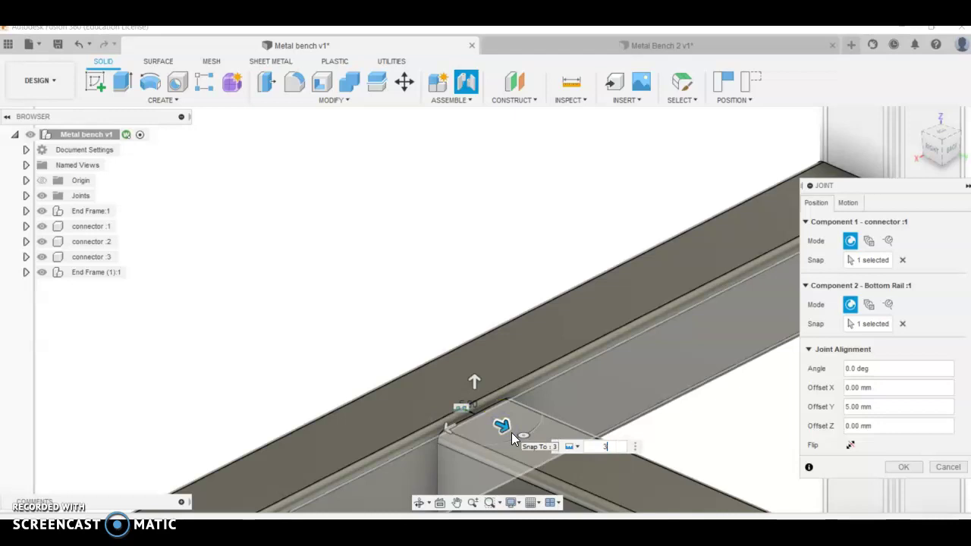
{"action": "key", "text": "Return"}
{"action": "key", "text": "Return"}
{"action": "scroll", "coordinate": [511, 433], "scroll_direction": "down", "scroll_amount": 5}
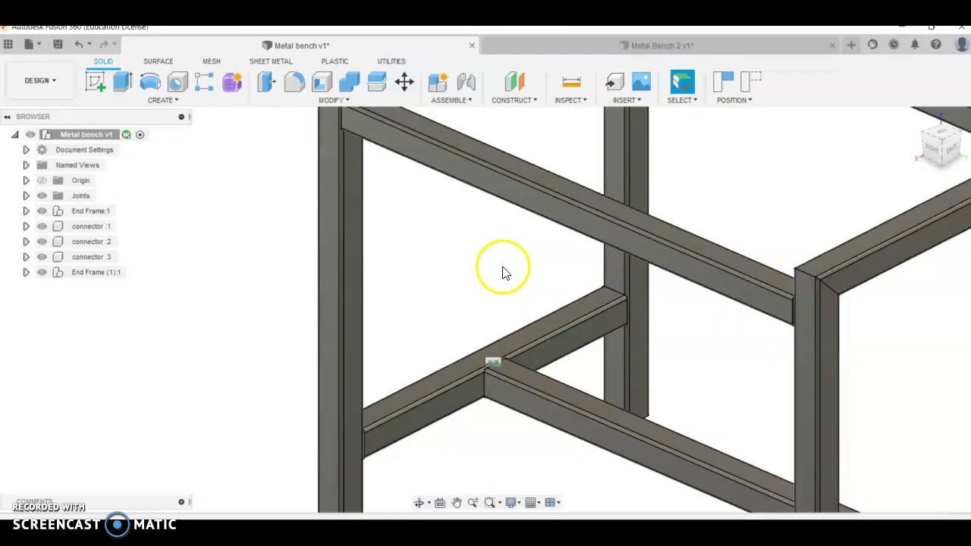
{"action": "scroll", "coordinate": [504, 272], "scroll_direction": "down", "scroll_amount": 5}
{"action": "middle_click_drag", "start_coordinate": [726, 351], "coordinate": [757, 333], "text": "shift"}
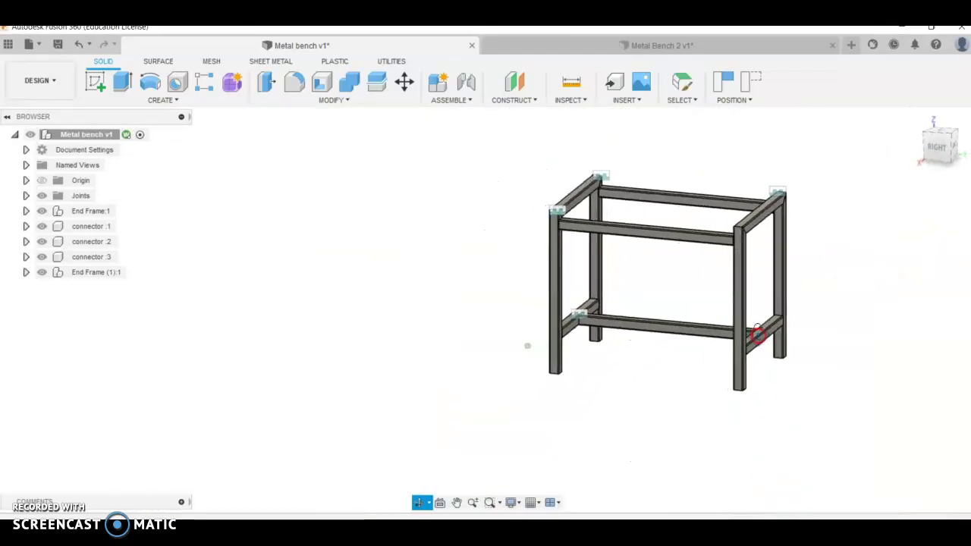
{"action": "scroll", "coordinate": [855, 282], "scroll_direction": "up", "scroll_amount": 4}
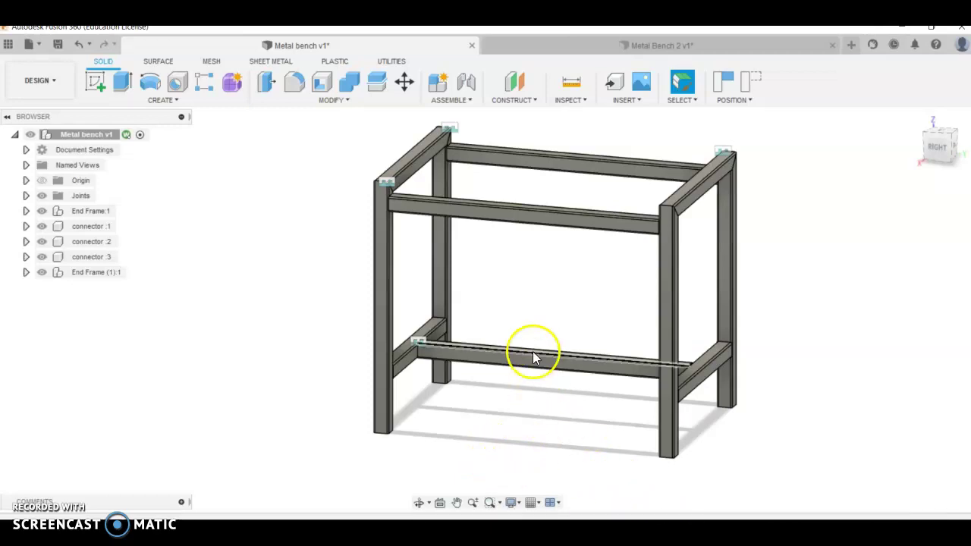
Expand connector 1 in the browser and find its component feature in the bench's timeline
{"action": "left_click", "coordinate": [80, 226]}
{"action": "left_click", "coordinate": [41, 227]}
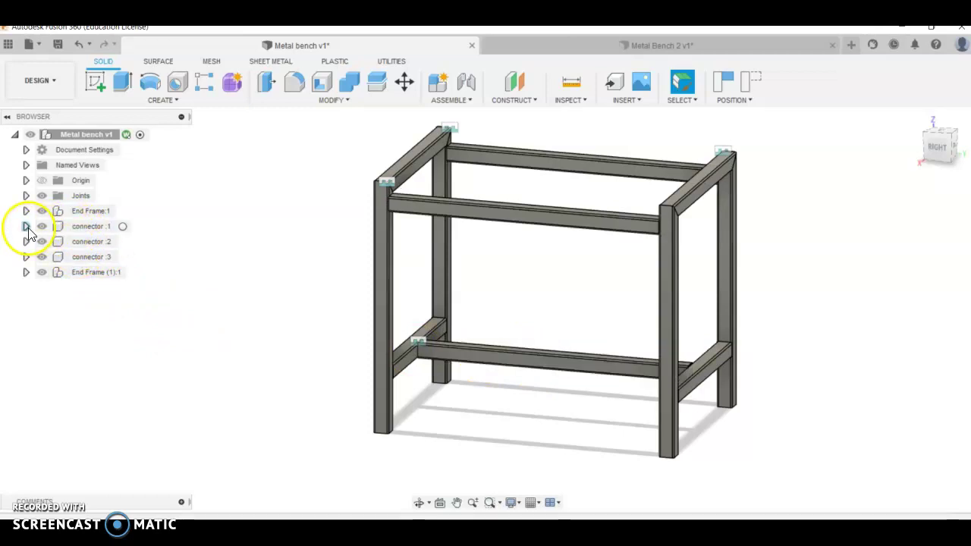
{"action": "left_click", "coordinate": [26, 227]}
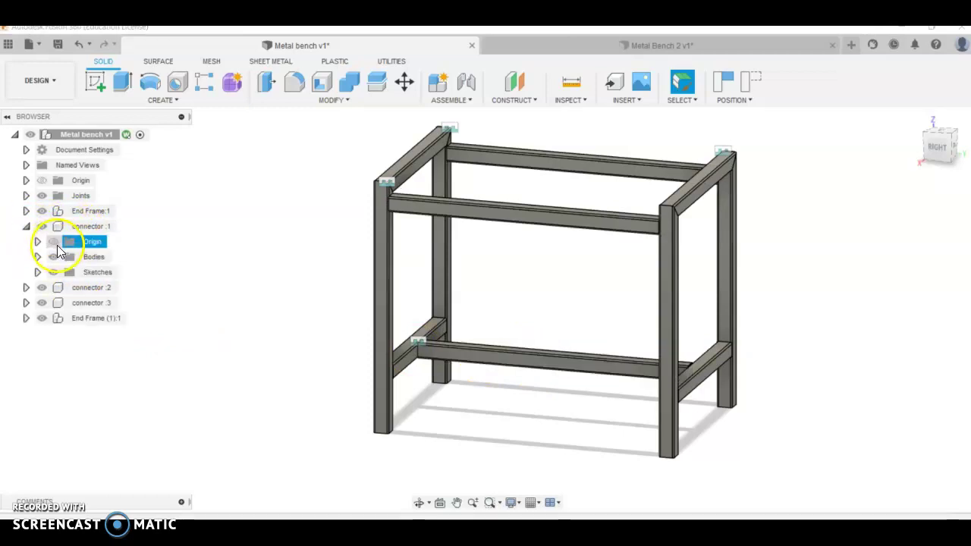
{"action": "left_click", "coordinate": [79, 228]}
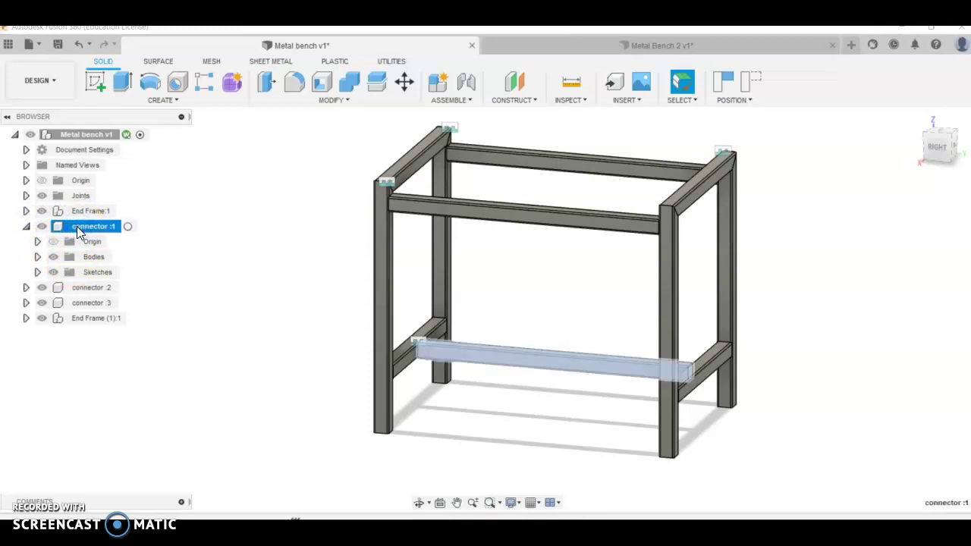
{"action": "left_click", "coordinate": [78, 228]}
{"action": "left_click", "coordinate": [58, 227]}
{"action": "left_click", "coordinate": [59, 227]}
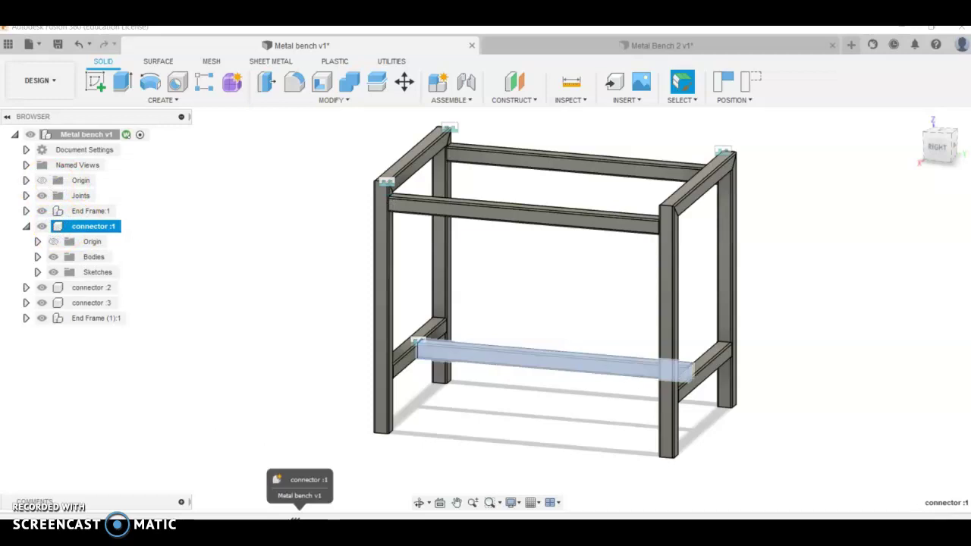
{"action": "left_click", "coordinate": [42, 513]}
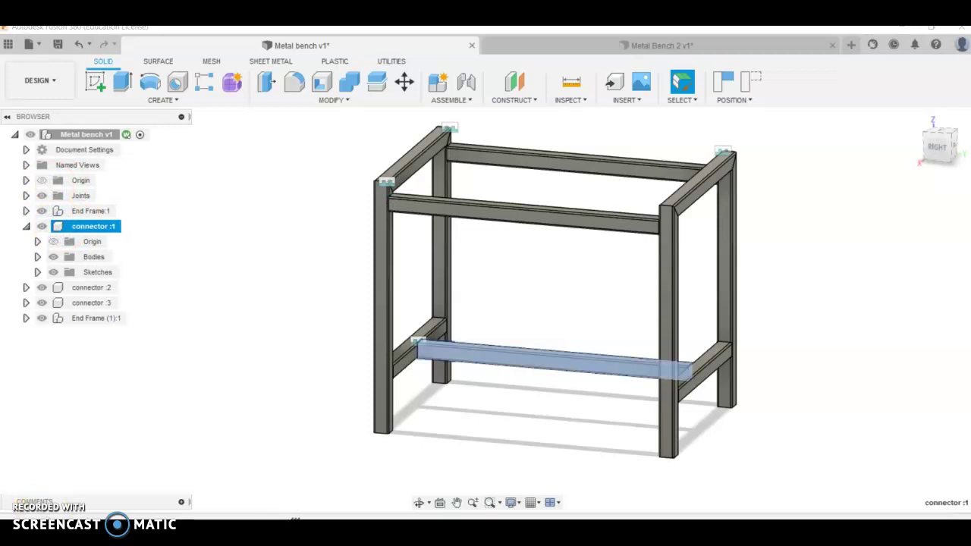
{"action": "left_click", "coordinate": [82, 134]}
{"action": "left_click", "coordinate": [139, 134]}
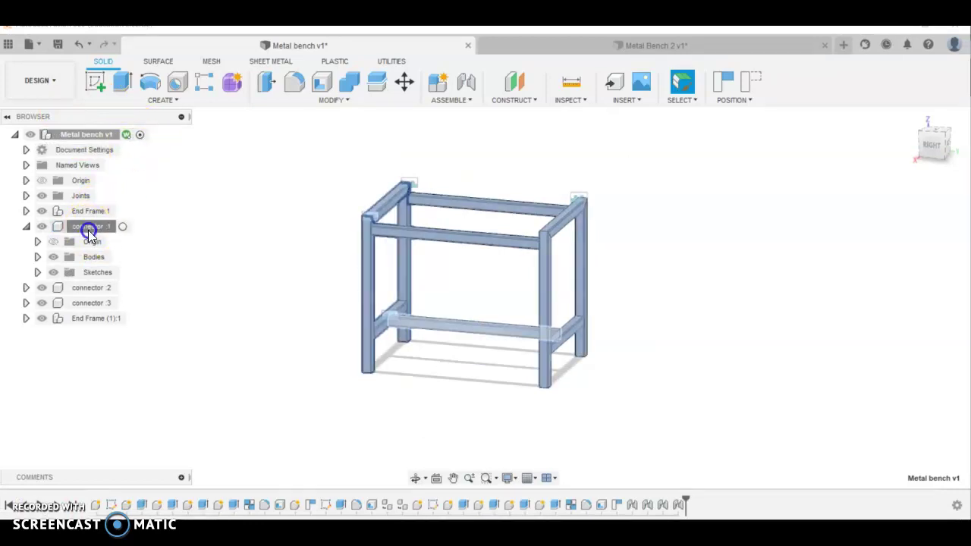
Activate connector 1 and compare its own timeline with that of the whole bench
{"action": "left_click", "coordinate": [129, 228]}
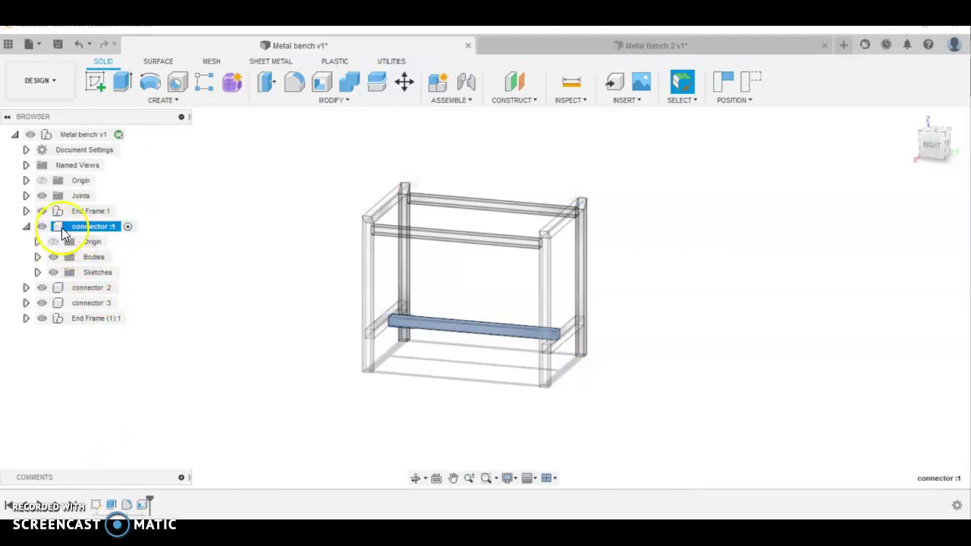
{"action": "left_click", "coordinate": [120, 135]}
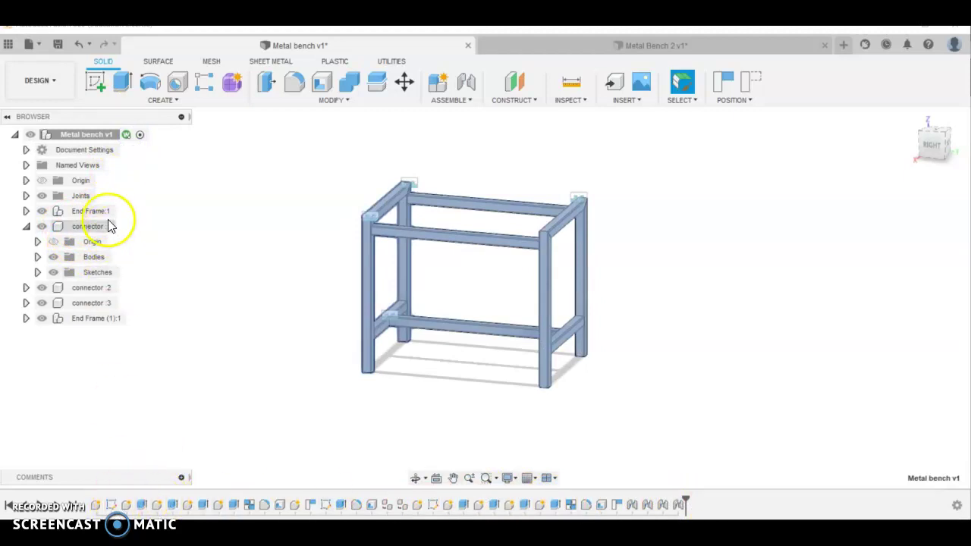
{"action": "double_click", "coordinate": [91, 227]}
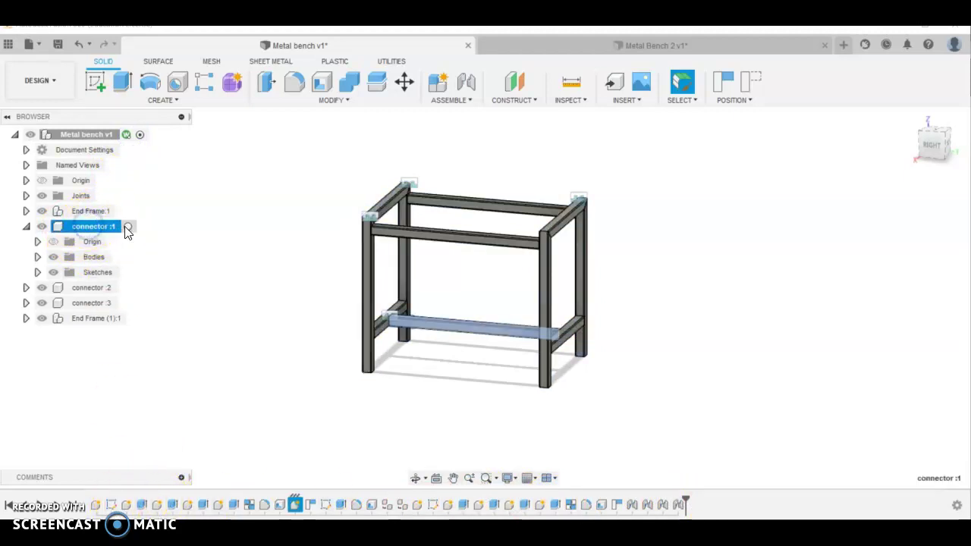
{"action": "left_click", "coordinate": [127, 226]}
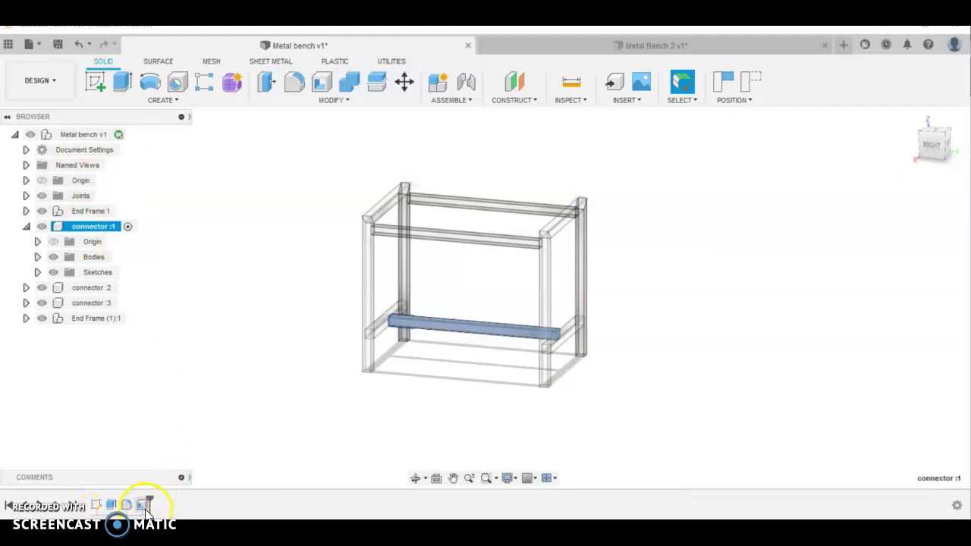
Edit connector 1's extrusion and lengthen it to 1250 mm
{"action": "left_click", "coordinate": [468, 334]}
{"action": "left_click", "coordinate": [111, 506]}
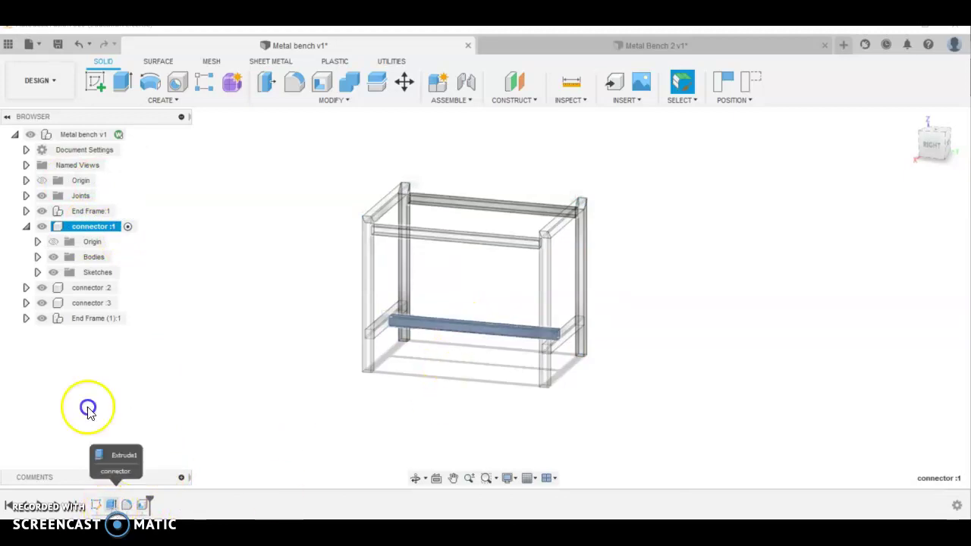
{"action": "double_click", "coordinate": [111, 505]}
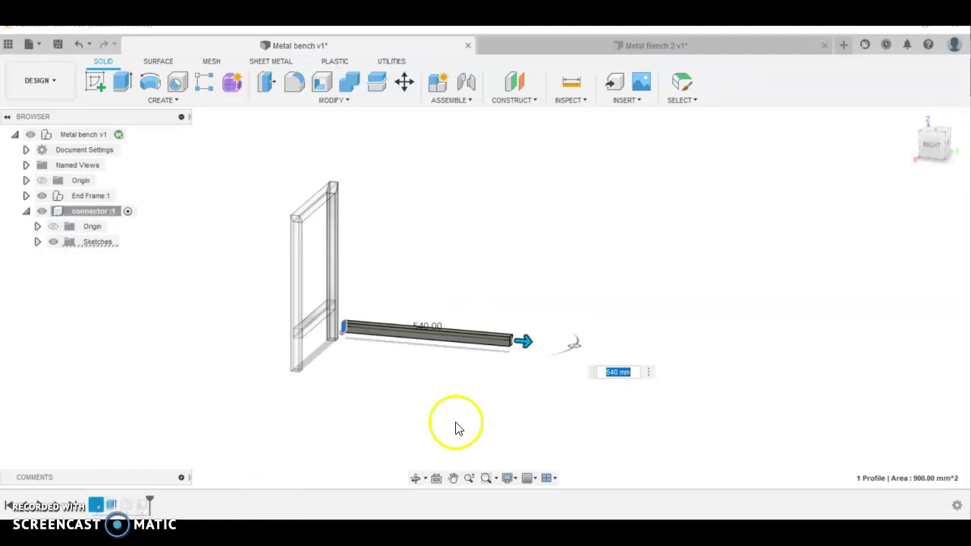
{"action": "left_click_drag", "start_coordinate": [522, 342], "coordinate": [744, 346]}
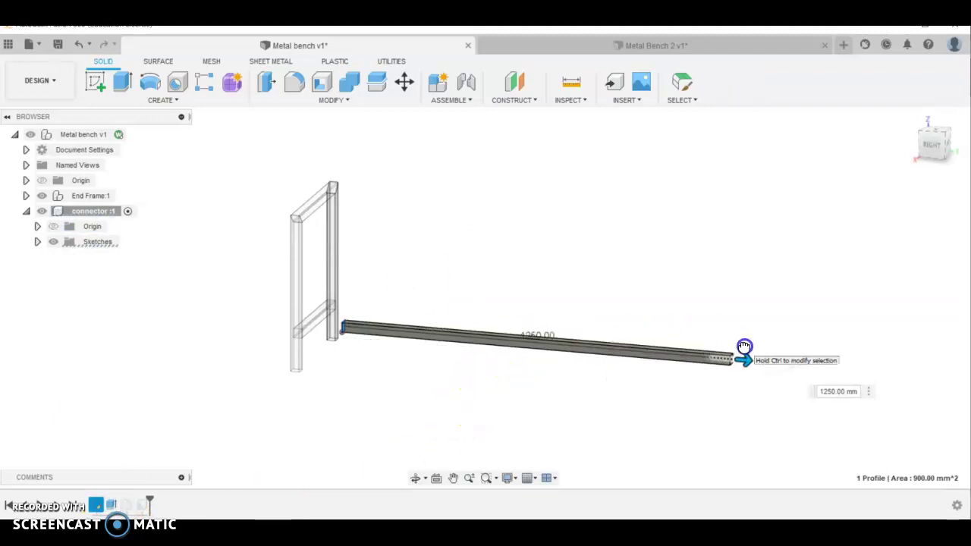
{"action": "left_click", "coordinate": [471, 469]}
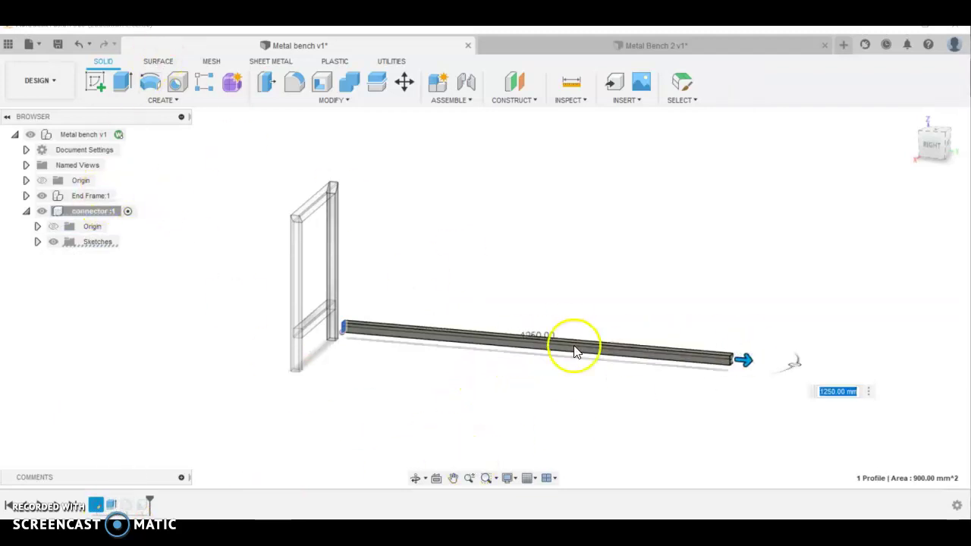
{"action": "key", "text": "Return"}
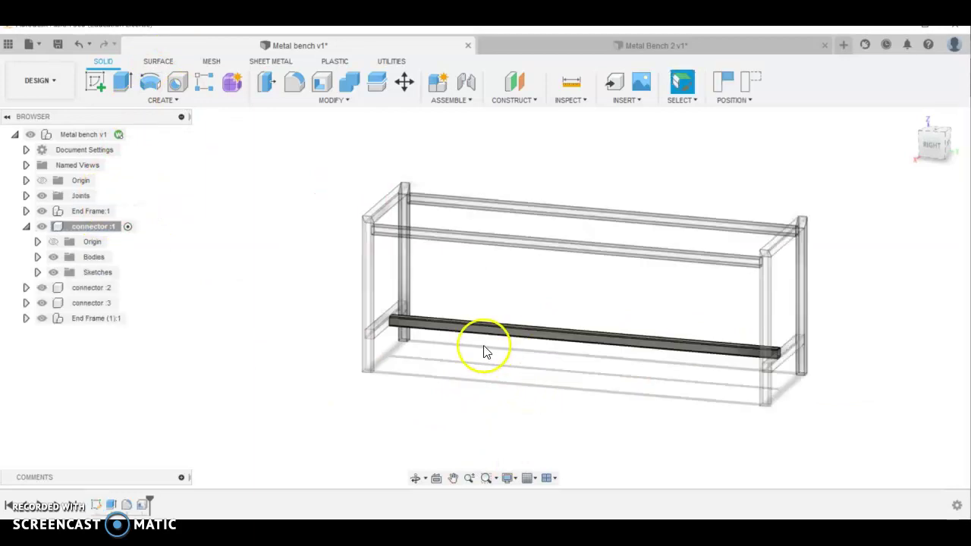
Activate the whole bench and inspect the lengthened frame from several angles
{"action": "middle_click_drag", "start_coordinate": [488, 336], "coordinate": [724, 304], "text": "shift"}
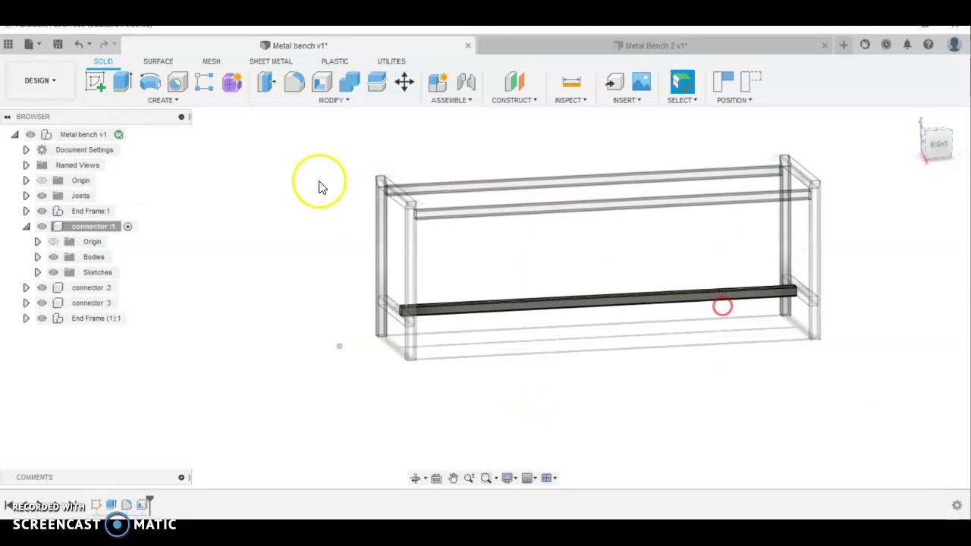
{"action": "left_click", "coordinate": [116, 135]}
{"action": "left_click", "coordinate": [130, 134]}
{"action": "scroll", "coordinate": [387, 305], "scroll_direction": "down", "scroll_amount": 3}
{"action": "left_click", "coordinate": [583, 281]}
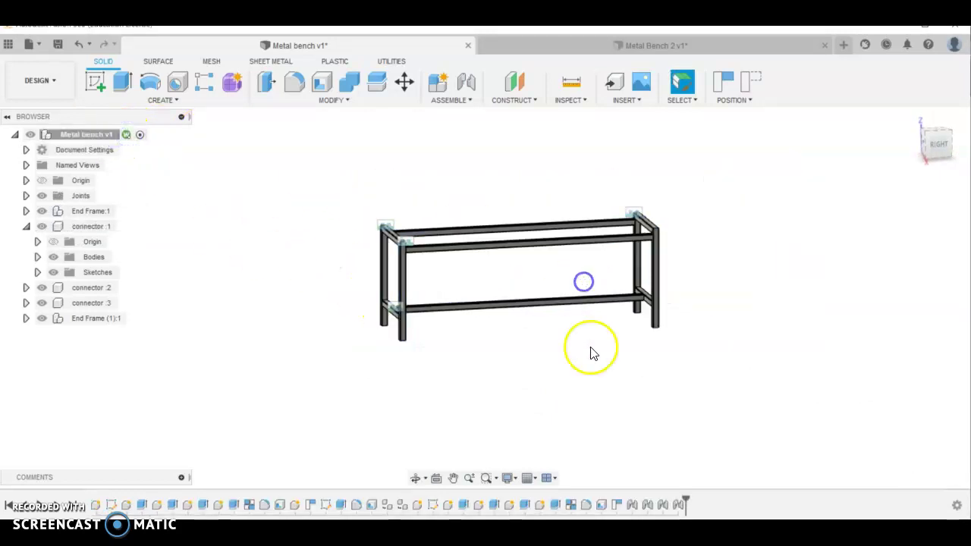
{"action": "middle_click_drag", "start_coordinate": [593, 354], "coordinate": [640, 277], "text": "shift"}
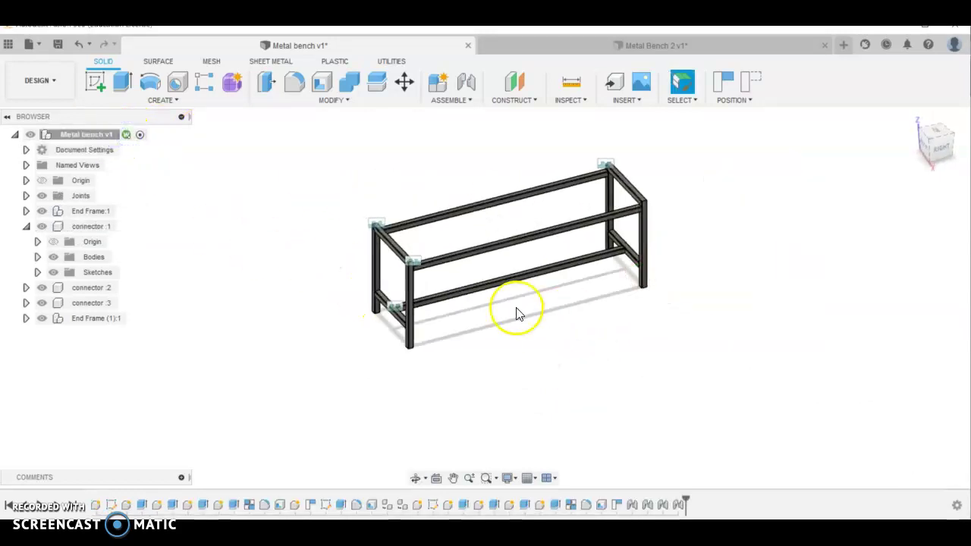
Activate connector 1, undo its last length change and return to the whole bench
{"action": "double_click", "coordinate": [455, 286]}
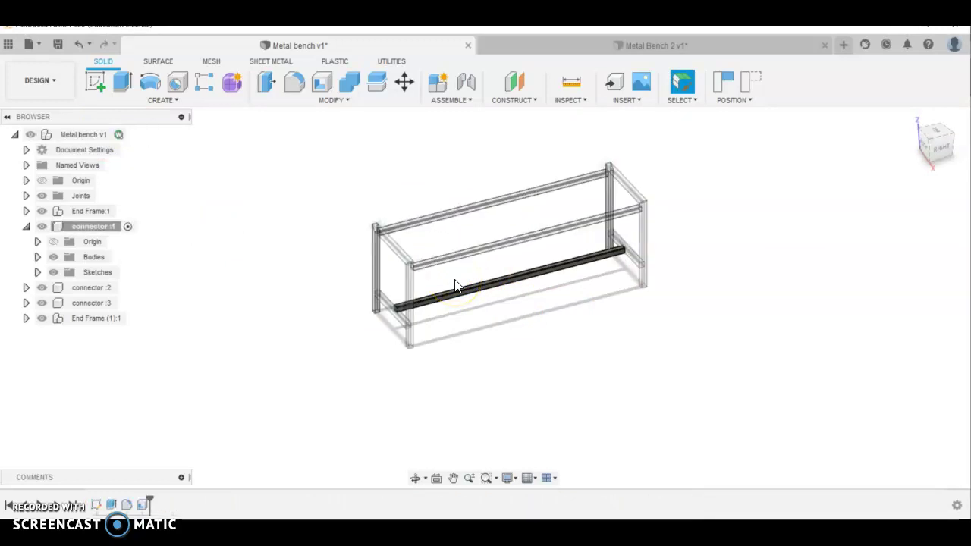
{"action": "key", "text": "ctrl+z"}
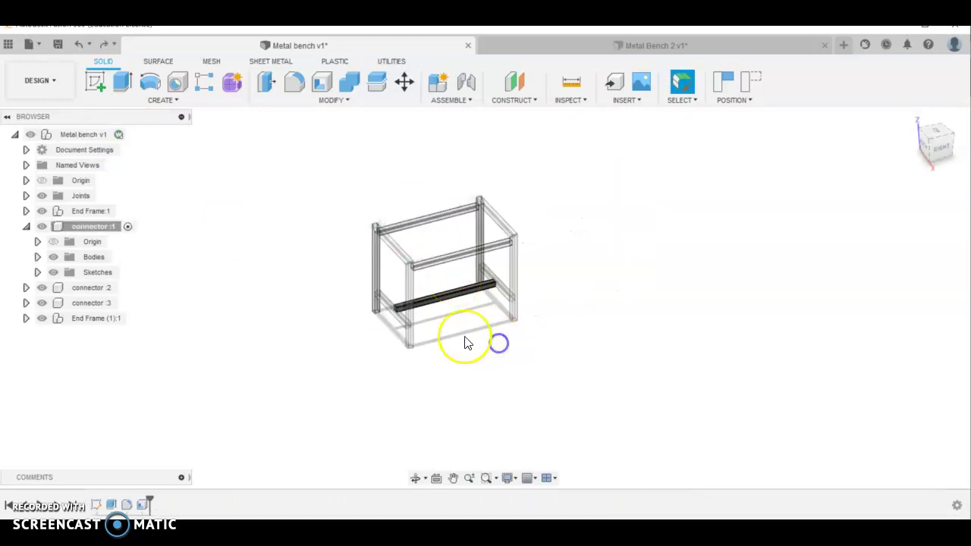
{"action": "scroll", "coordinate": [499, 275], "scroll_direction": "up", "scroll_amount": 1}
{"action": "scroll", "coordinate": [438, 228], "scroll_direction": "up", "scroll_amount": 4}
{"action": "middle_click_drag", "start_coordinate": [487, 255], "coordinate": [524, 235], "text": "shift"}
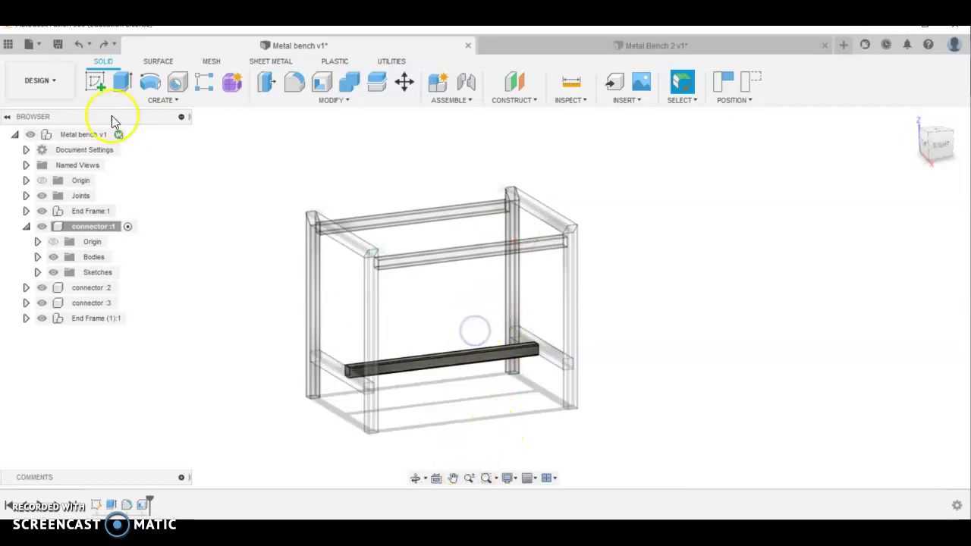
{"action": "left_click", "coordinate": [132, 134]}
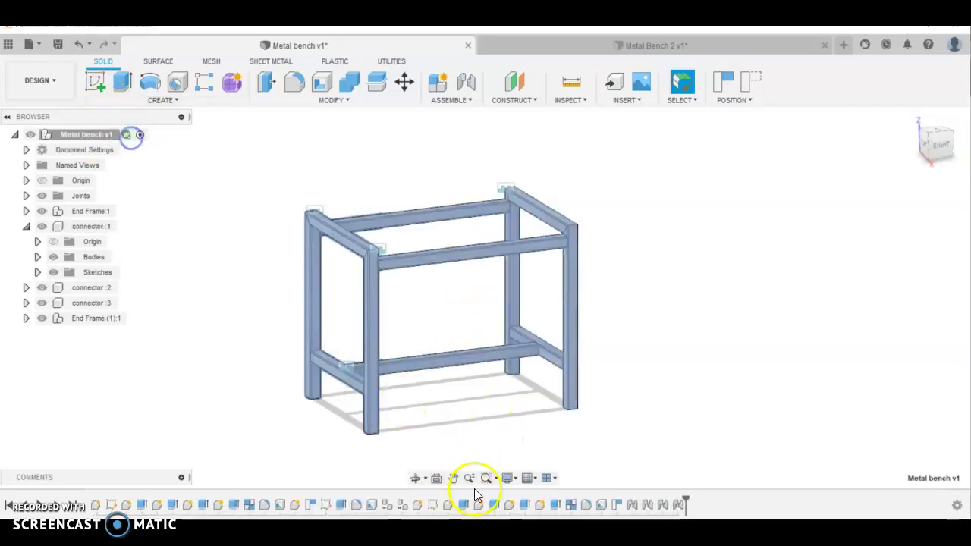
Switch the camera to Perspective and view the bench from a new angle
{"action": "left_click", "coordinate": [508, 478]}
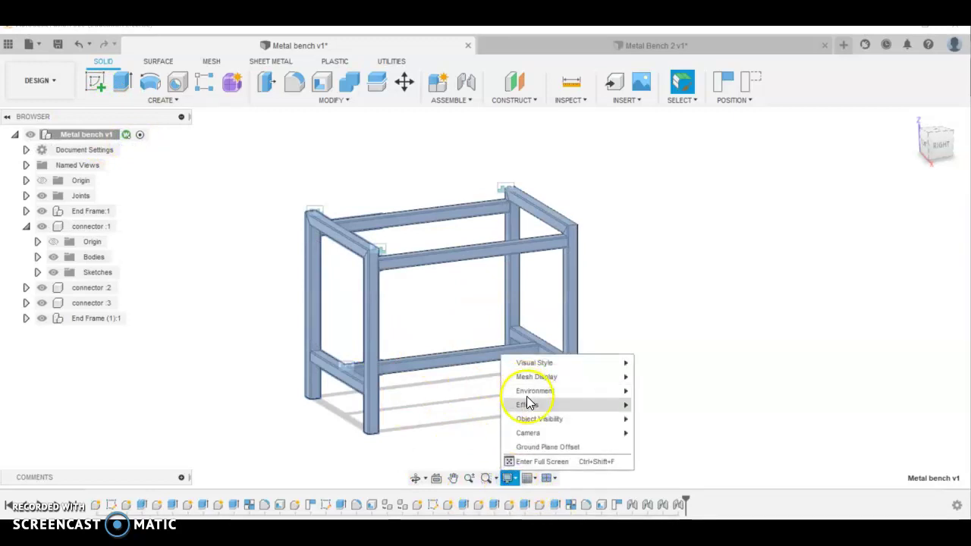
{"action": "mouse_move", "coordinate": [535, 432]}
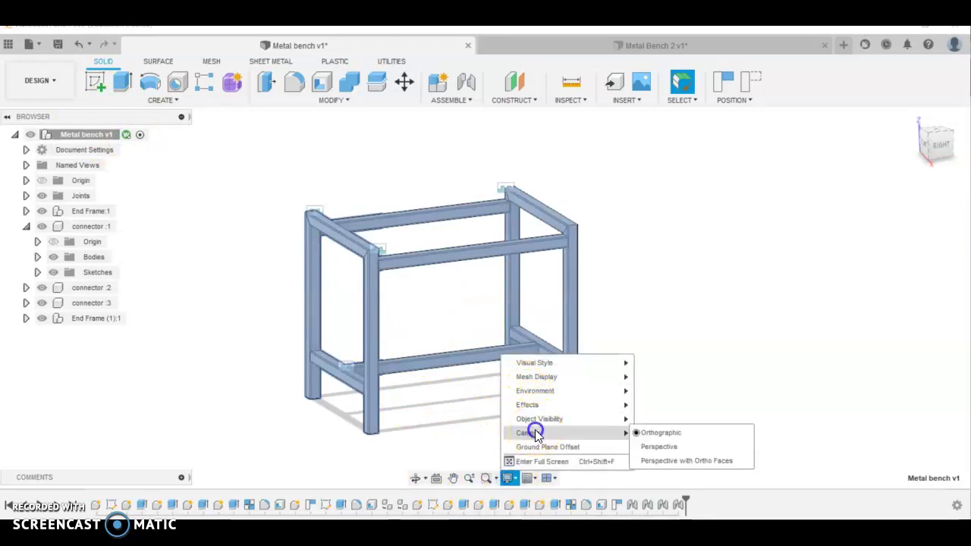
{"action": "left_click", "coordinate": [662, 453]}
{"action": "mouse_move", "coordinate": [509, 379]}
{"action": "middle_mouse_down", "text": "shift"}
{"action": "mouse_move", "coordinate": [534, 390]}
{"action": "mouse_move", "coordinate": [443, 362]}
{"action": "mouse_move", "coordinate": [456, 379]}
{"action": "mouse_move", "coordinate": [507, 393]}
{"action": "middle_mouse_up", "text": "shift"}
{"action": "left_click", "coordinate": [498, 413]}
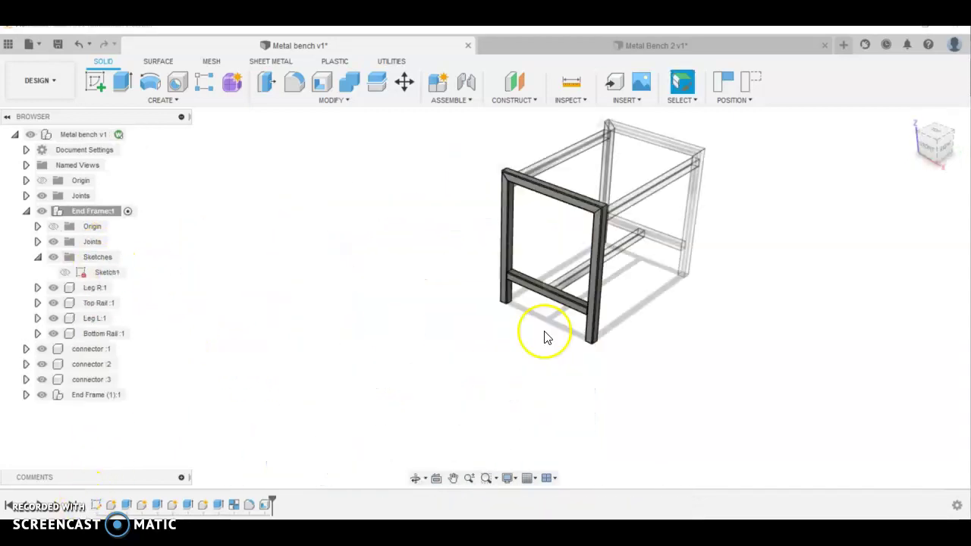
Show Sketch1 of the first end frame and compare its outline with the frame in the bench
{"action": "scroll", "coordinate": [642, 313], "scroll_direction": "down", "scroll_amount": 3}
{"action": "scroll", "coordinate": [706, 246], "scroll_direction": "up", "scroll_amount": 3}
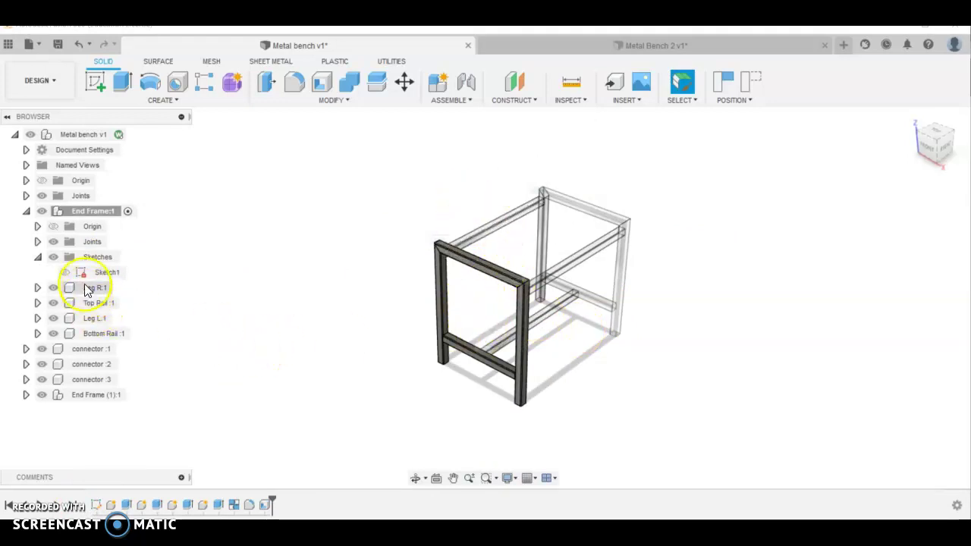
{"action": "left_click", "coordinate": [87, 211]}
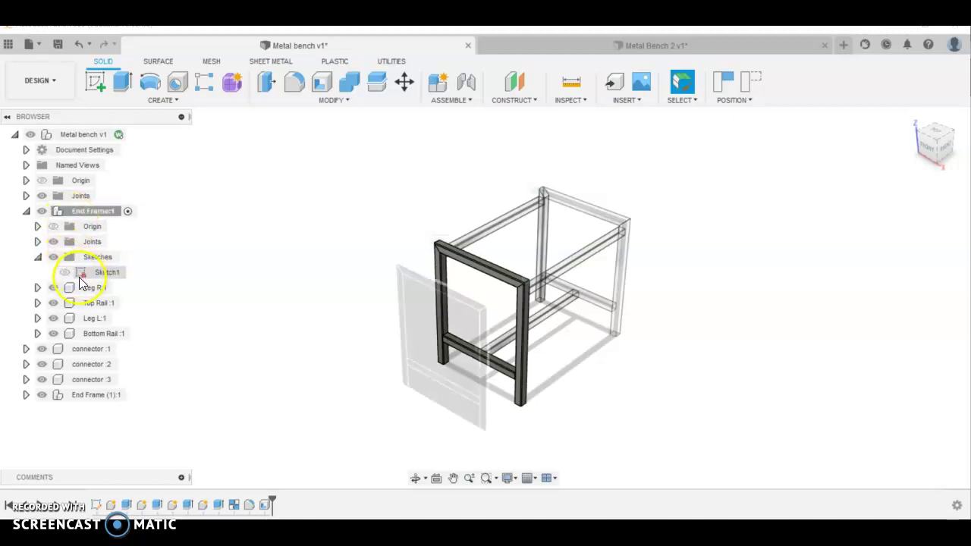
{"action": "left_click", "coordinate": [36, 256]}
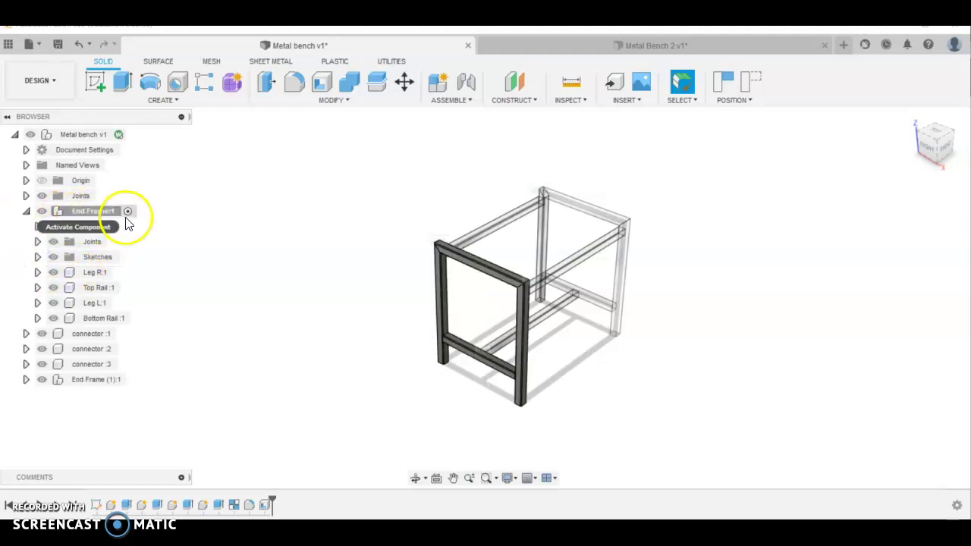
{"action": "left_click", "coordinate": [37, 257]}
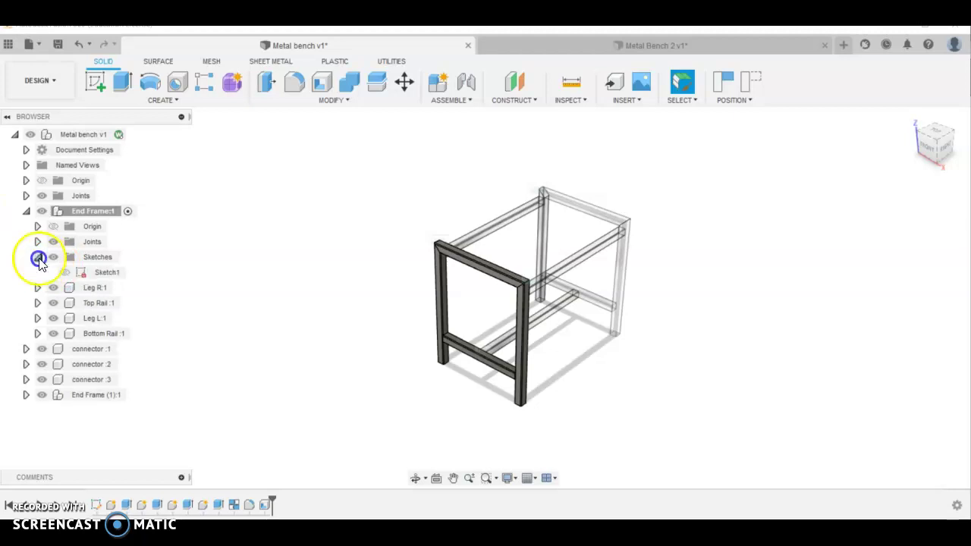
{"action": "left_click", "coordinate": [65, 273]}
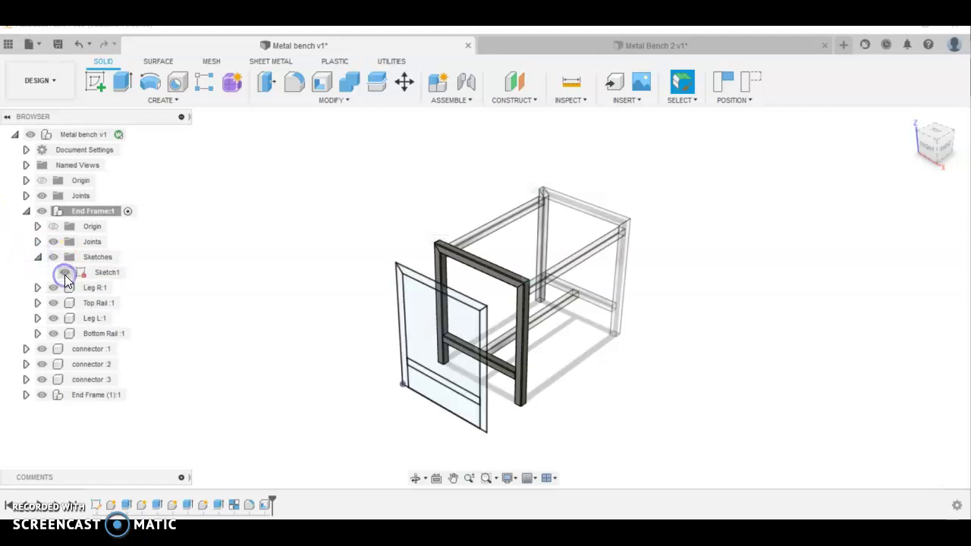
{"action": "middle_click_drag", "start_coordinate": [489, 283], "coordinate": [471, 278], "text": "shift"}
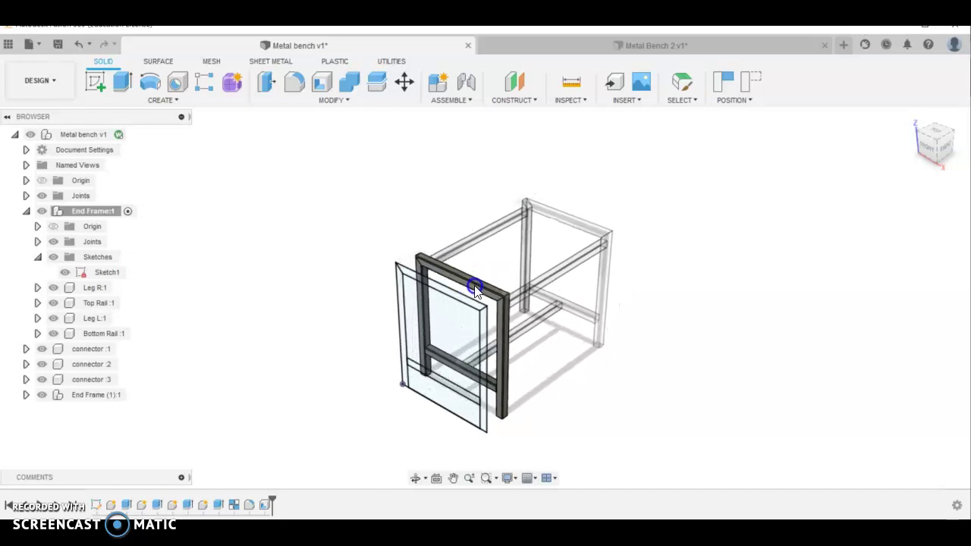
Open Sketch1 for editing, bring up the frame's overall height dimension, and finish the sketch without entering a value
{"action": "double_click", "coordinate": [95, 272]}
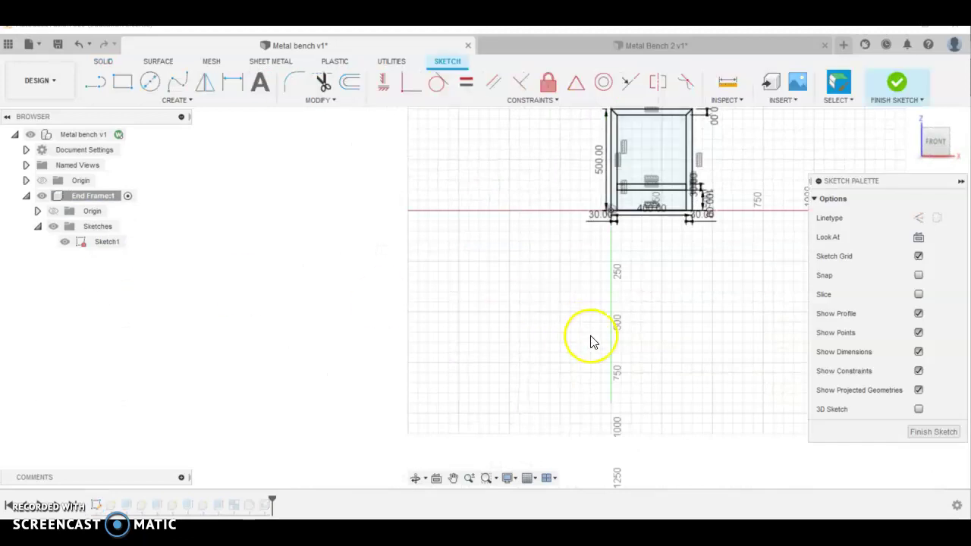
{"action": "scroll", "coordinate": [592, 339], "scroll_direction": "down", "scroll_amount": 3}
{"action": "scroll", "coordinate": [612, 247], "scroll_direction": "up", "scroll_amount": 5}
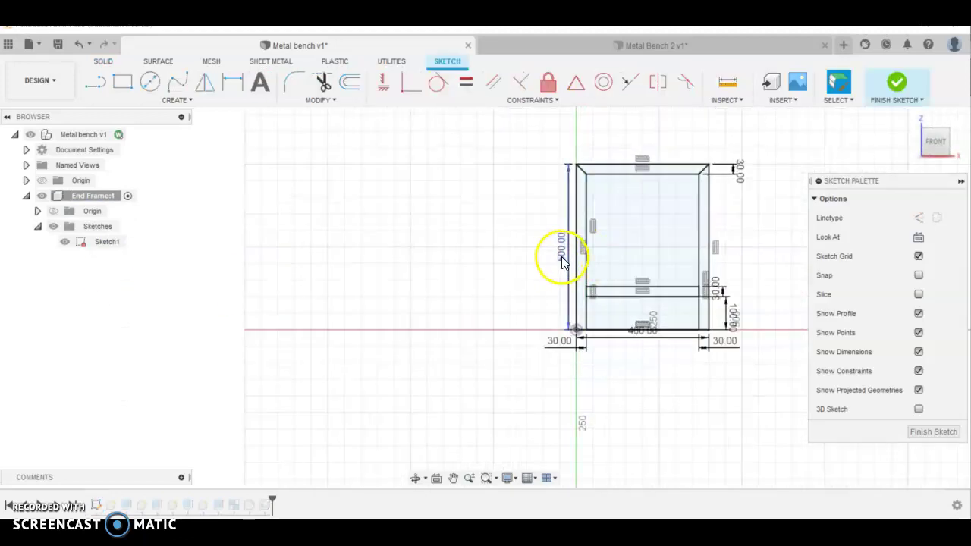
{"action": "double_click", "coordinate": [562, 262]}
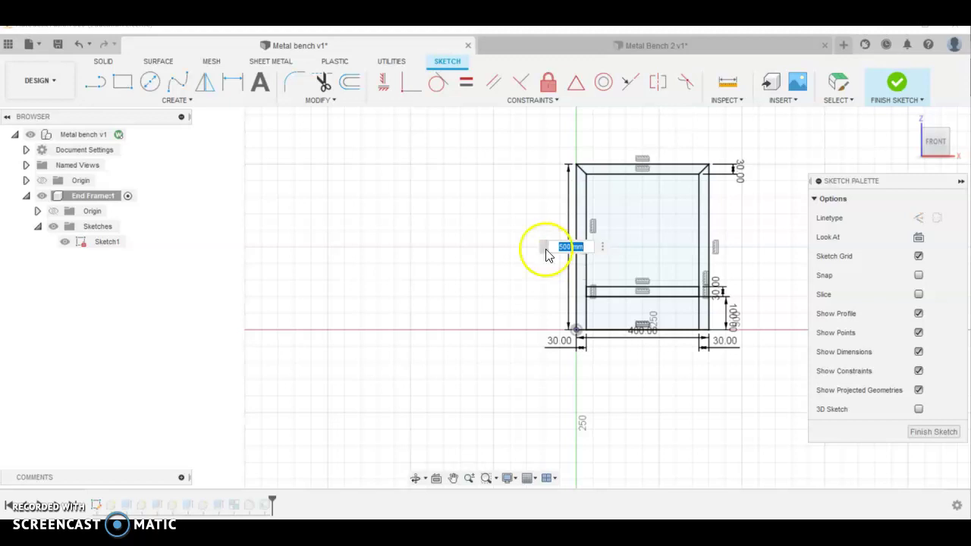
{"action": "left_click", "coordinate": [895, 84]}
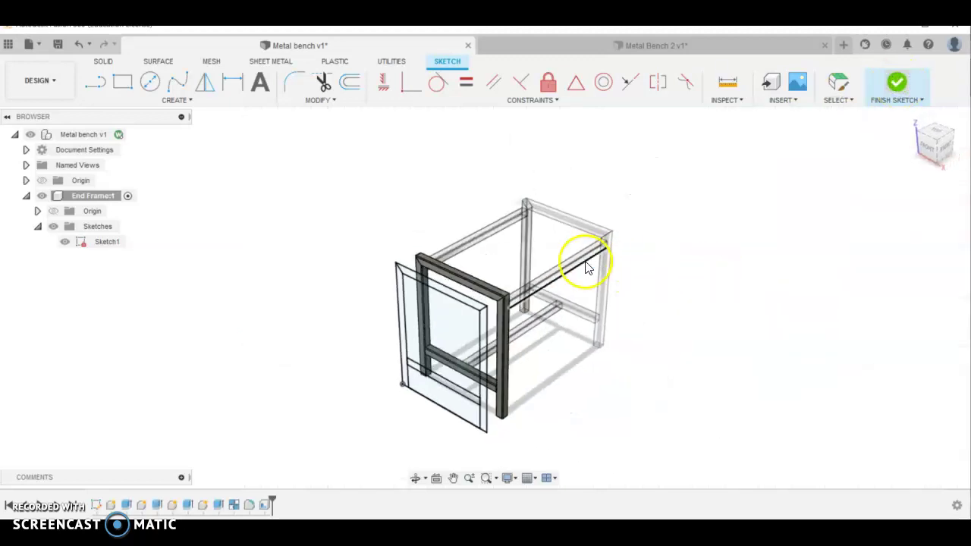
Hide Sketch1 and collapse the contents of the first end frame component
{"action": "left_click", "coordinate": [70, 272]}
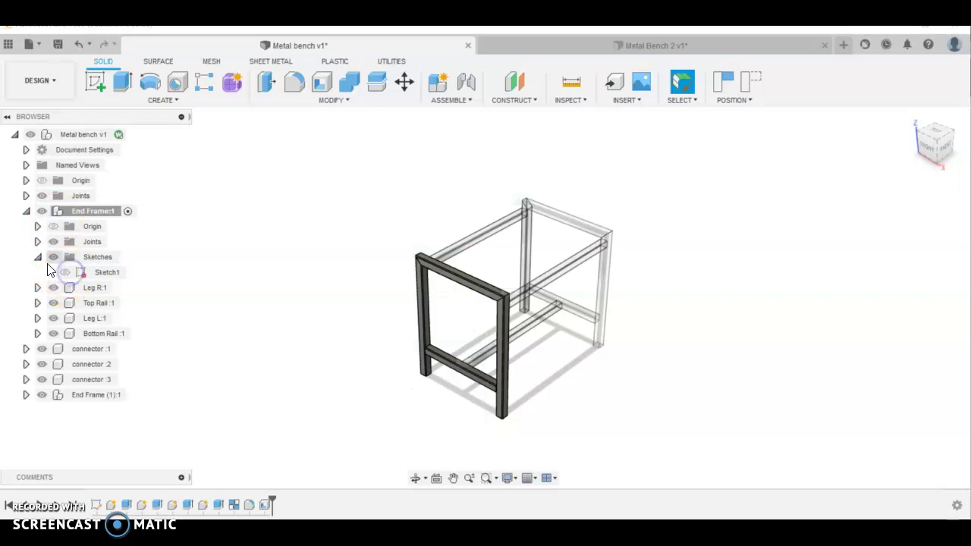
{"action": "left_click", "coordinate": [36, 256]}
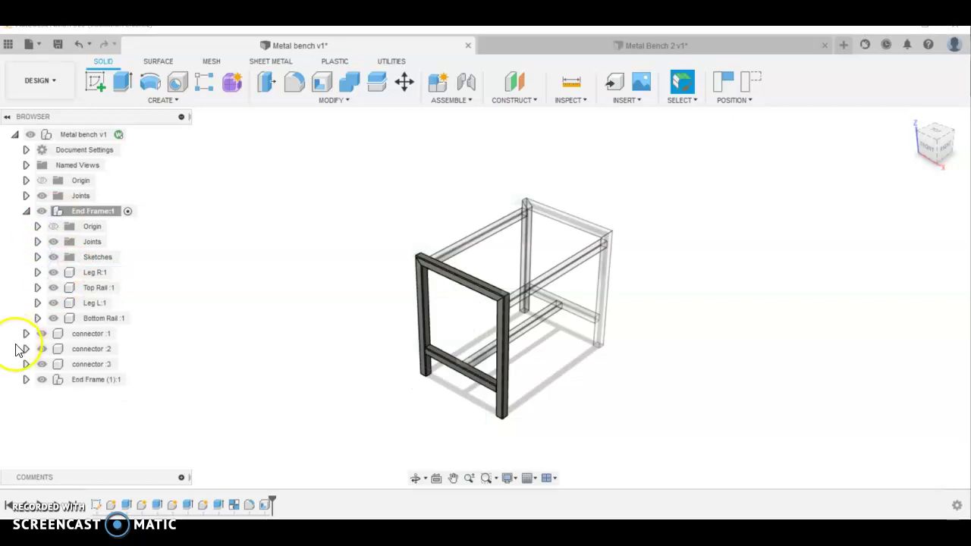
{"action": "left_click", "coordinate": [29, 215]}
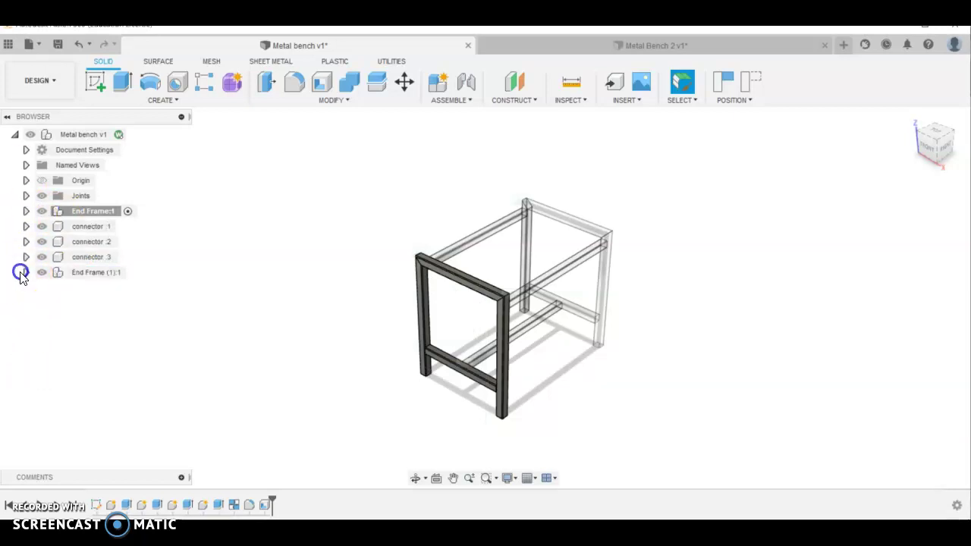
Expand the contents of End Frame (1):1 and examine both end frames in the bench up close
{"action": "left_click", "coordinate": [25, 271]}
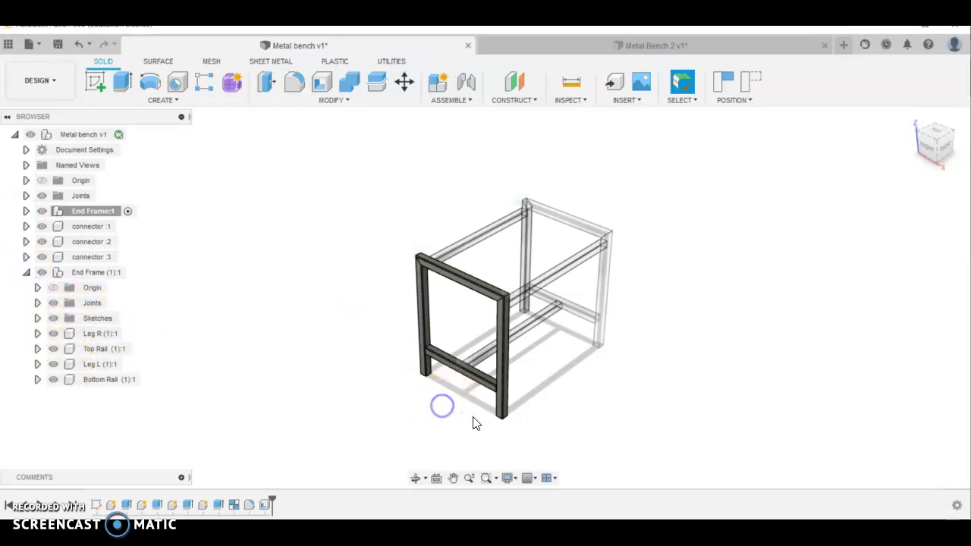
{"action": "scroll", "coordinate": [551, 372], "scroll_direction": "down", "scroll_amount": 3}
{"action": "scroll", "coordinate": [551, 372], "scroll_direction": "up", "scroll_amount": 5}
{"action": "scroll", "coordinate": [482, 345], "scroll_direction": "down", "scroll_amount": 4}
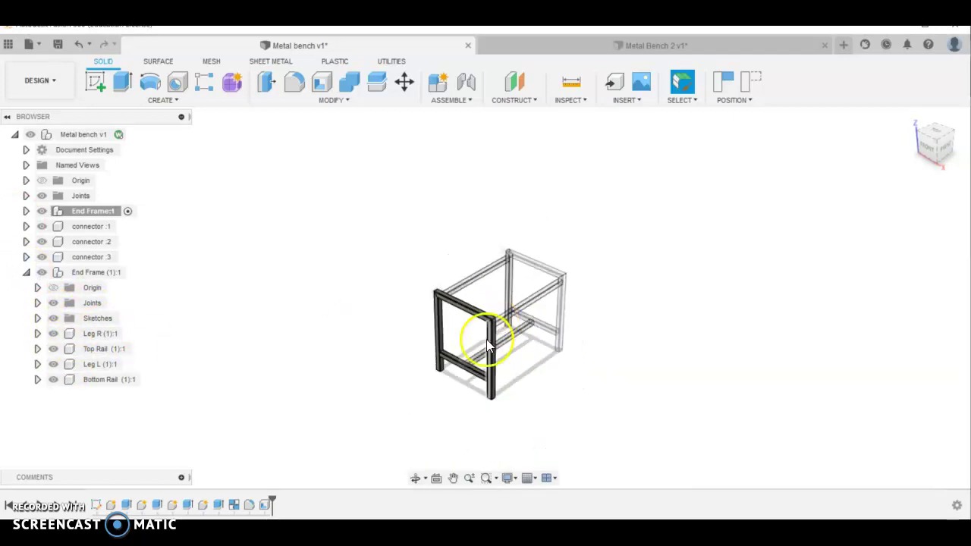
{"action": "scroll", "coordinate": [486, 353], "scroll_direction": "up", "scroll_amount": 5}
{"action": "middle_click_drag", "start_coordinate": [584, 318], "coordinate": [570, 309], "text": "shift"}
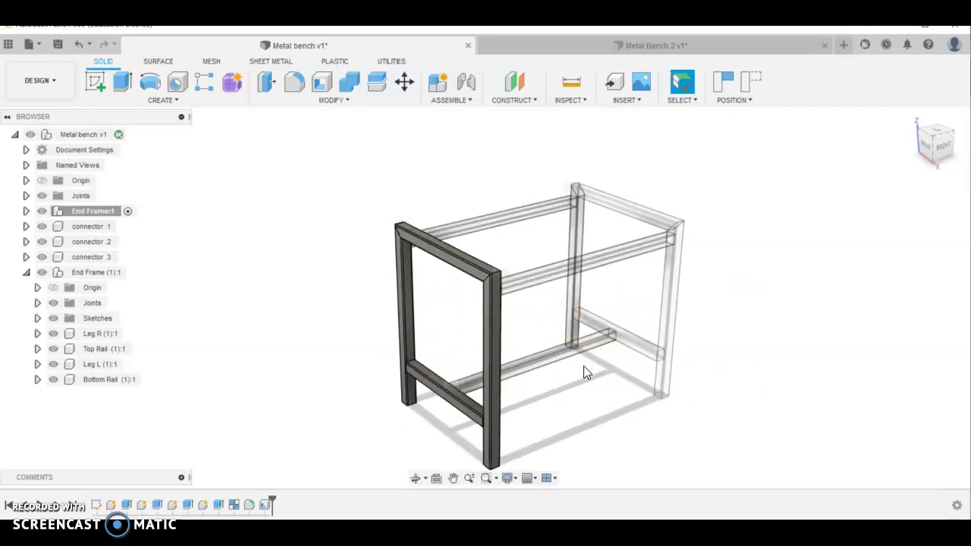
{"action": "left_click", "coordinate": [433, 363]}
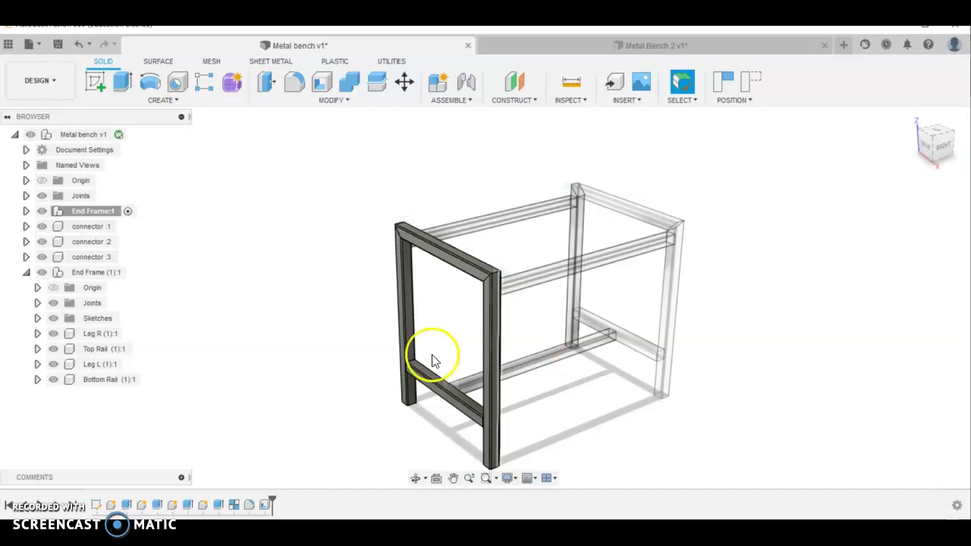